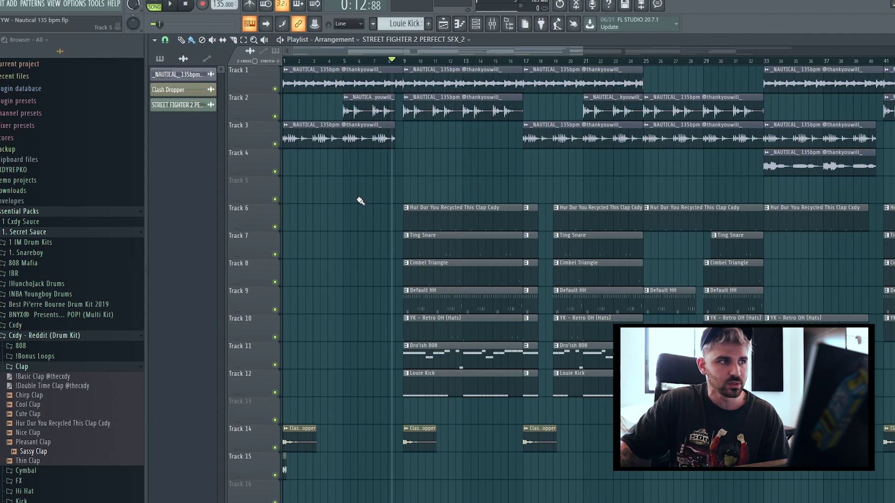
key("c")
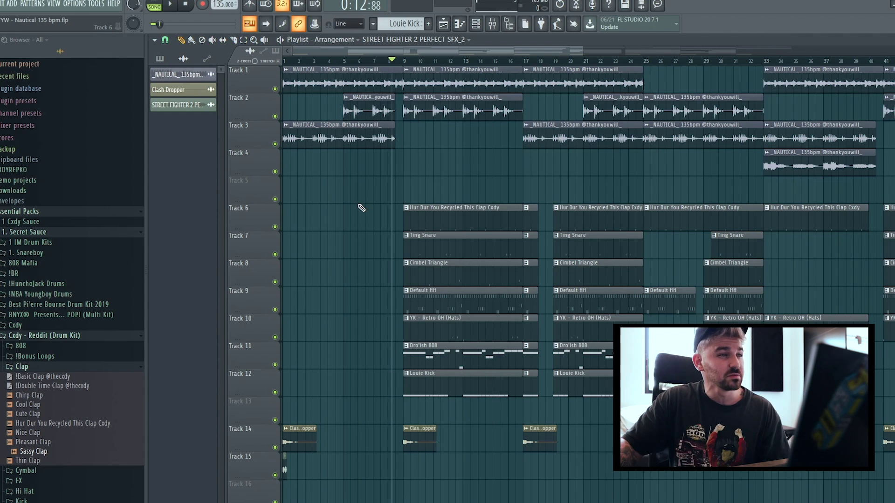
key("b")
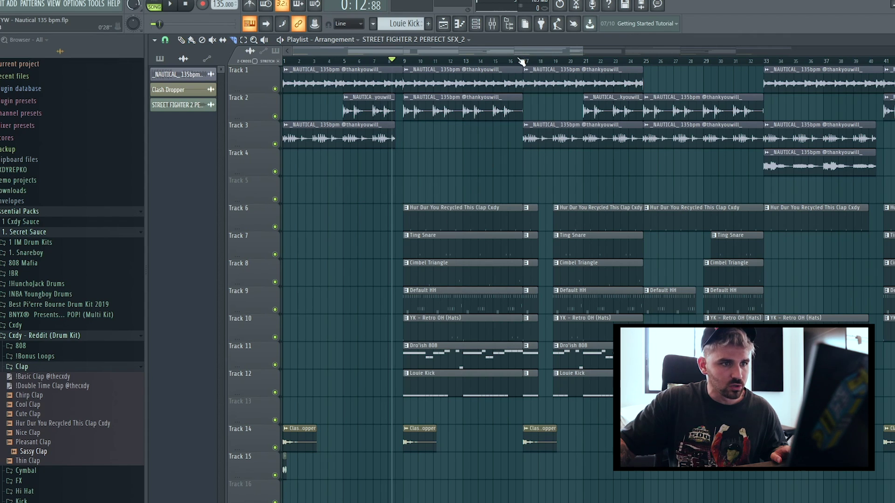
scroll(522, 60, "up", 4)
scroll(708, 58, "up", 3)
left_click(182, 40)
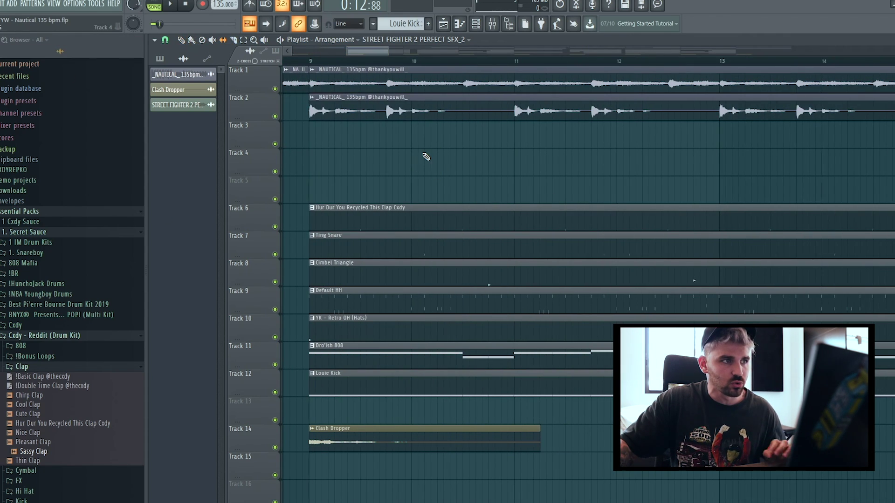
key("t")
key("z")
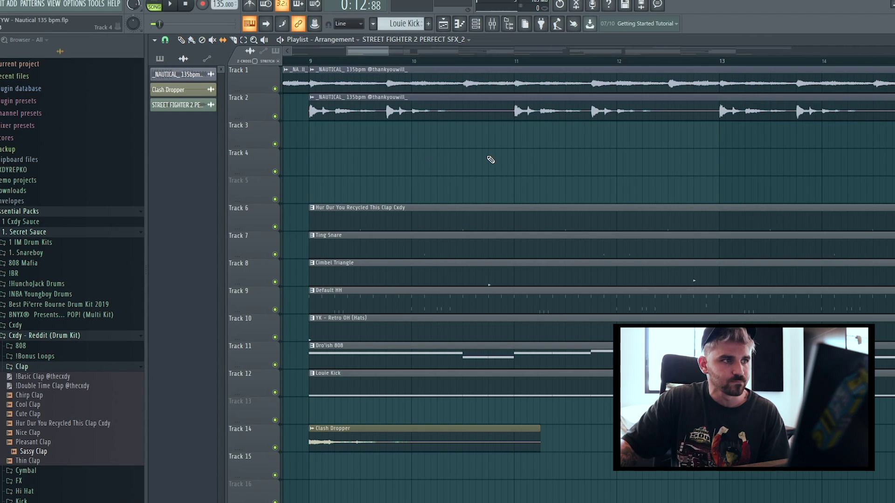
key("c")
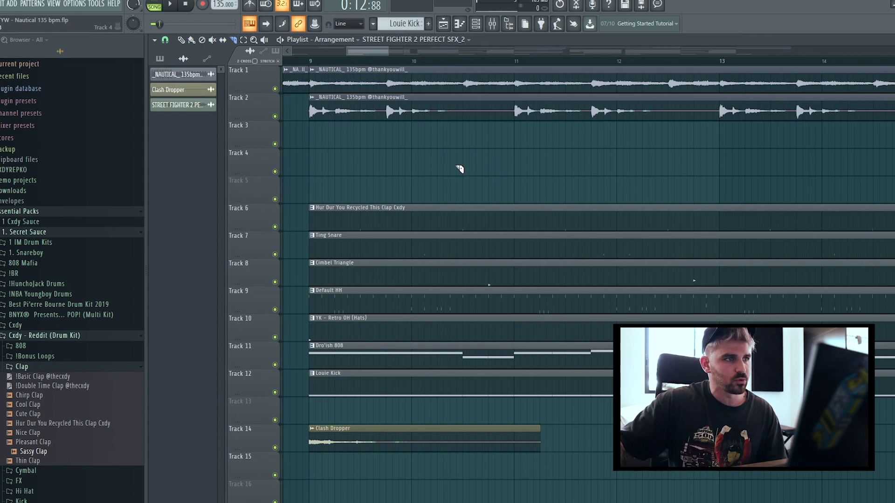
key("d")
key("c")
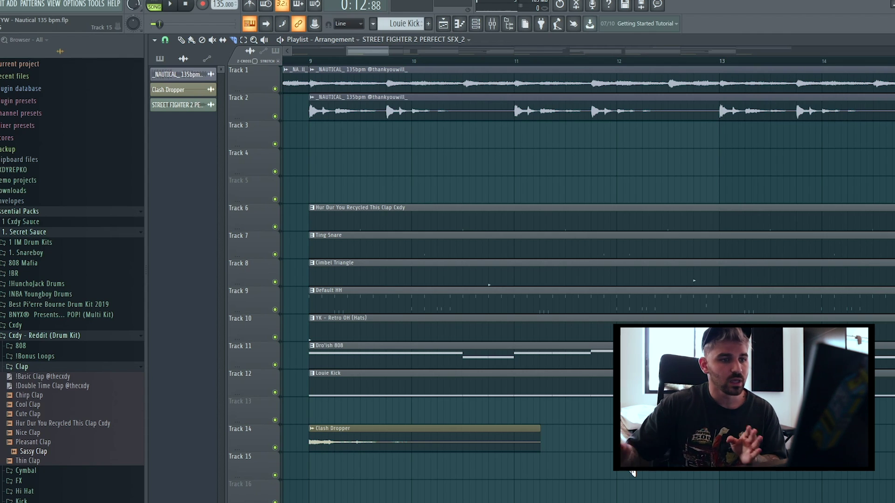
- Examine the playlist arrangement from bar 9 onward at different zoom levels
left_click_drag(548, 71, 550, 68)
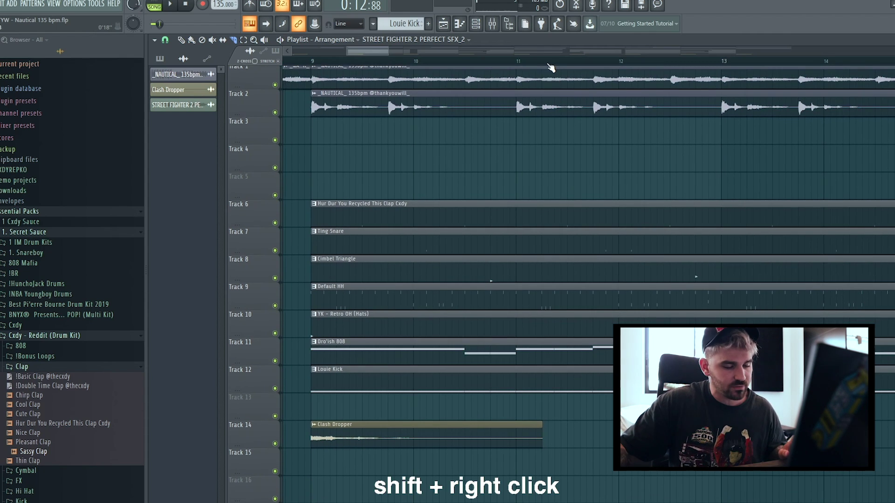
scroll(475, 170, "down", 3)
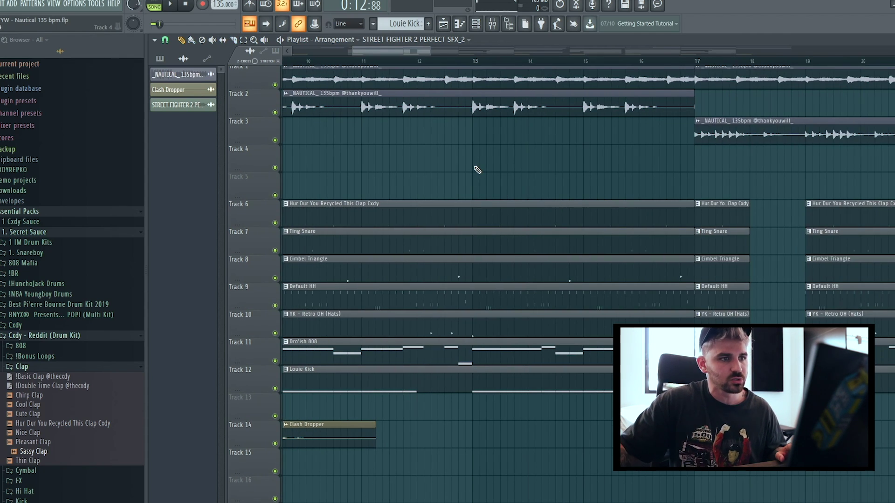
scroll(602, 64, "down", 2)
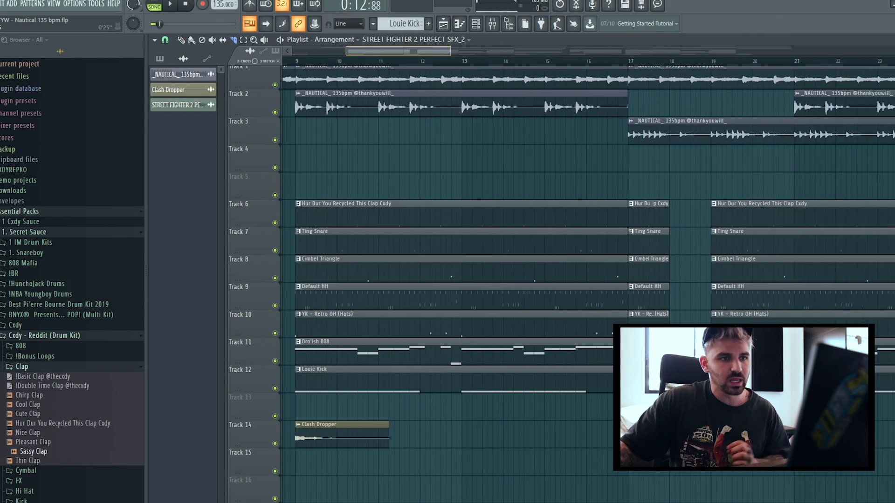
key("p")
scroll(600, 100, "up", 1)
scroll(601, 65, "down", 5)
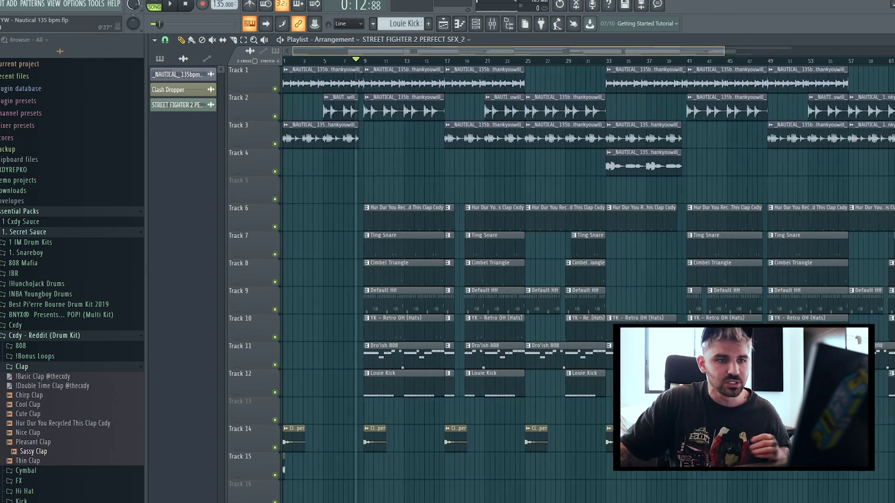
scroll(446, 63, "up", 1)
scroll(446, 63, "up", 4)
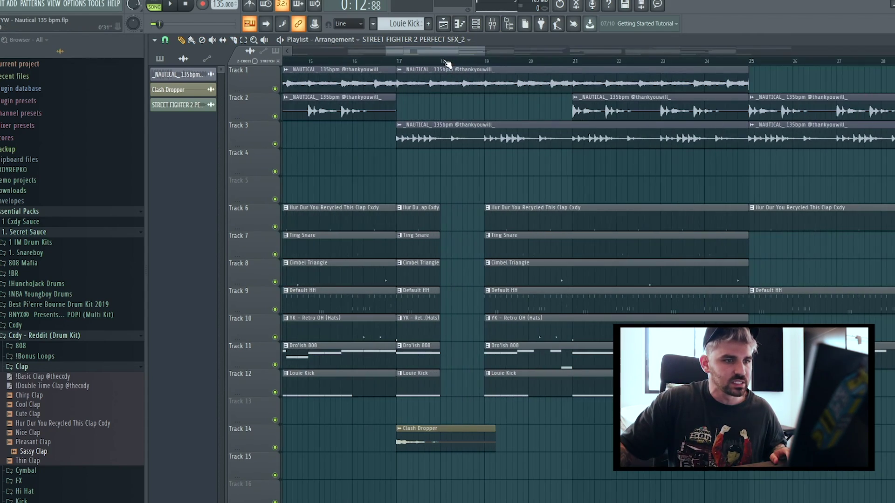
scroll(446, 63, "down", 3)
scroll(447, 63, "up", 3)
scroll(526, 65, "down", 1)
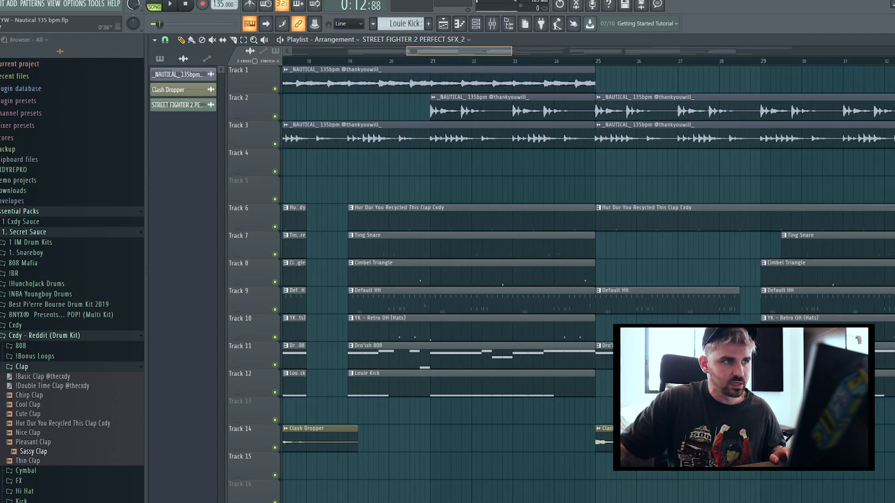
scroll(451, 51, "up", 1)
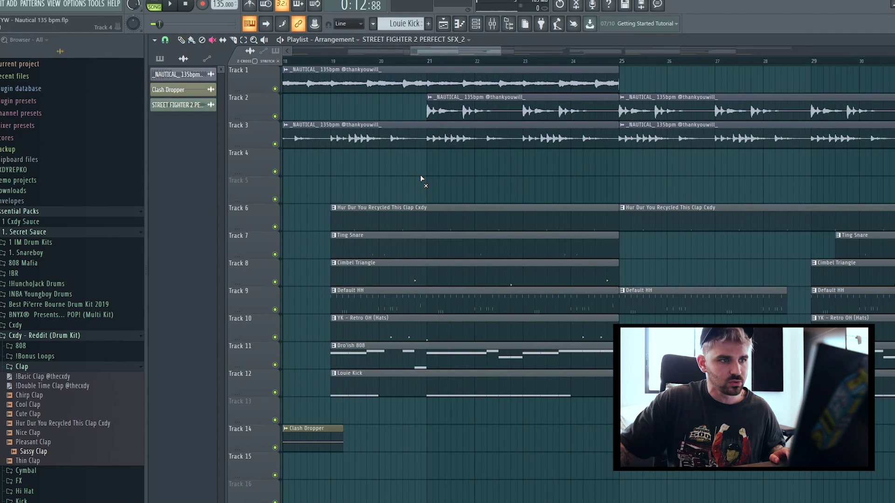
- Try slicing the drum and 808 clips on tracks 6 to 12 about half a bar before bar 25, discarding the ends, and undo it
key("c")
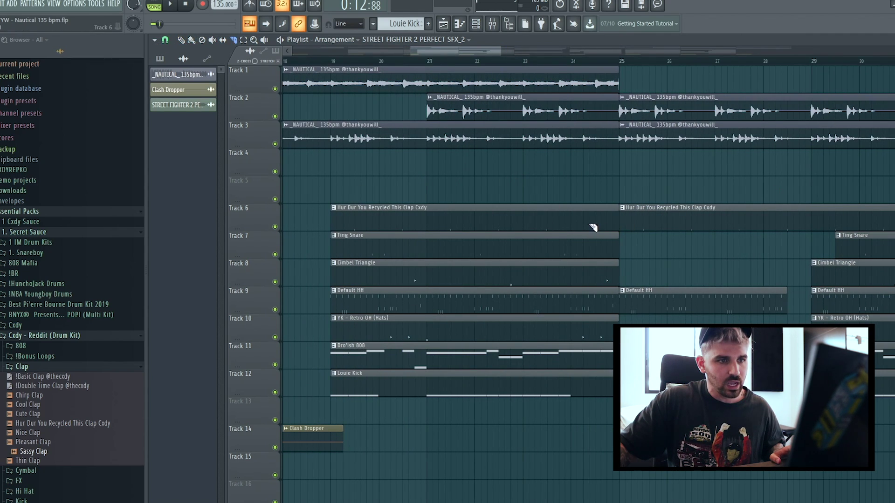
right_click(600, 192)
left_click_drag(604, 197, 604, 405)
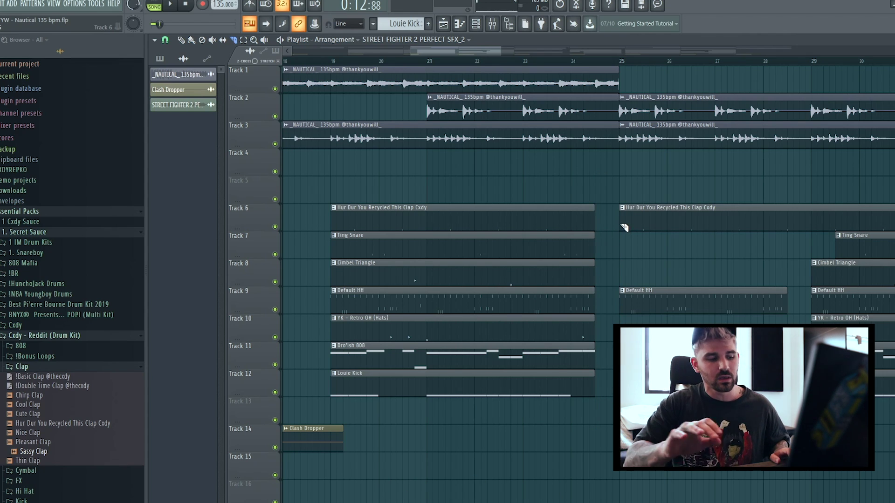
key("ctrl+z")
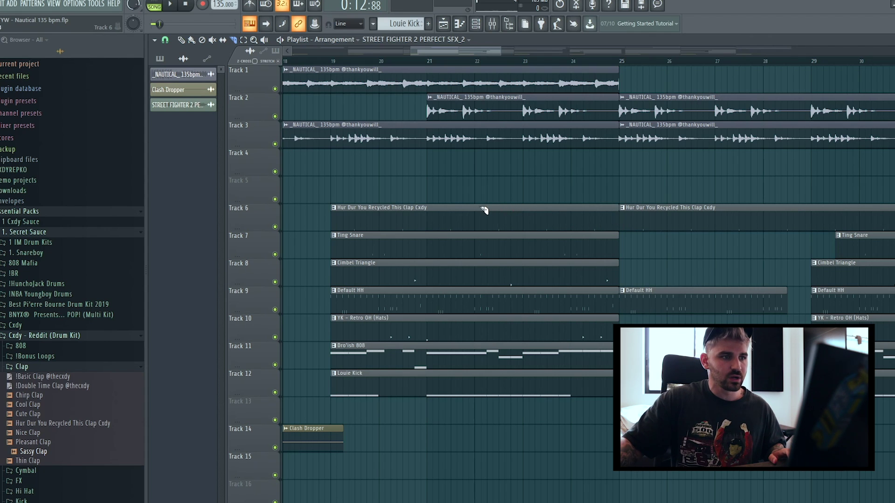
- Try a vertical slice at bar 27 across tracks 6 to 12 that discards the cut-off pieces, and undo it
scroll(667, 81, "up", 2)
left_click_drag(591, 200, 597, 385)
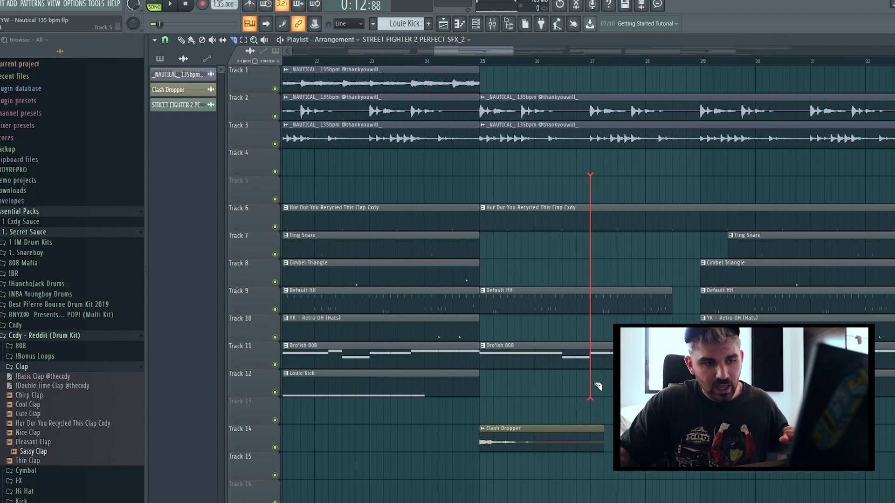
left_click_drag(598, 386, 592, 315)
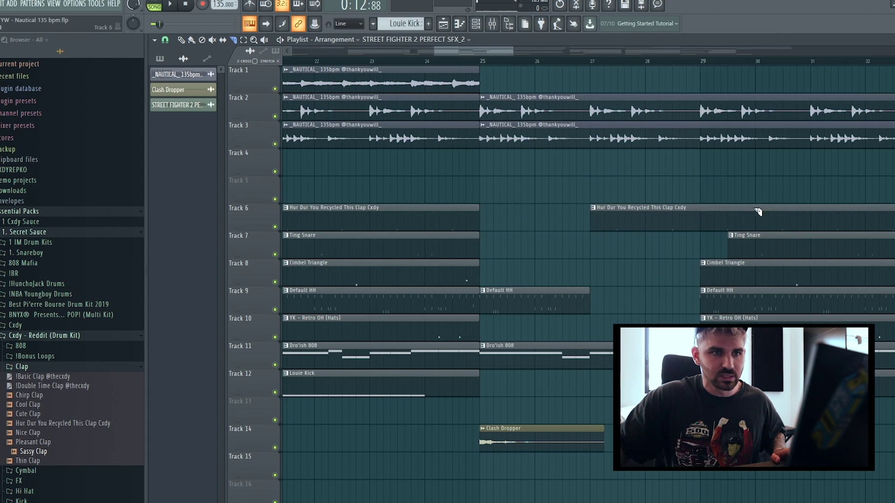
key("ctrl+z")
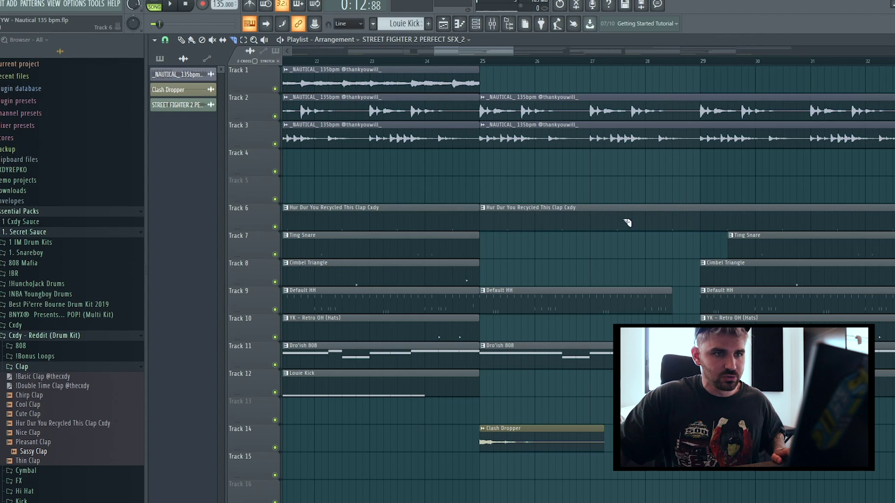
- Slice a half-bar gap just before bar 35 out of the clap, hat and 808 clips on tracks 6, 10 and 11
left_click_drag(512, 51, 559, 51)
scroll(655, 79, "down", 1)
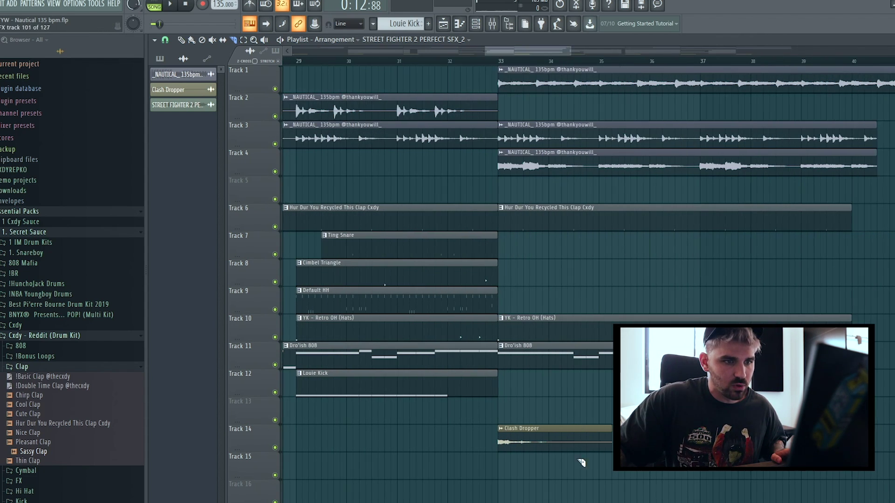
left_click_drag(577, 203, 610, 225)
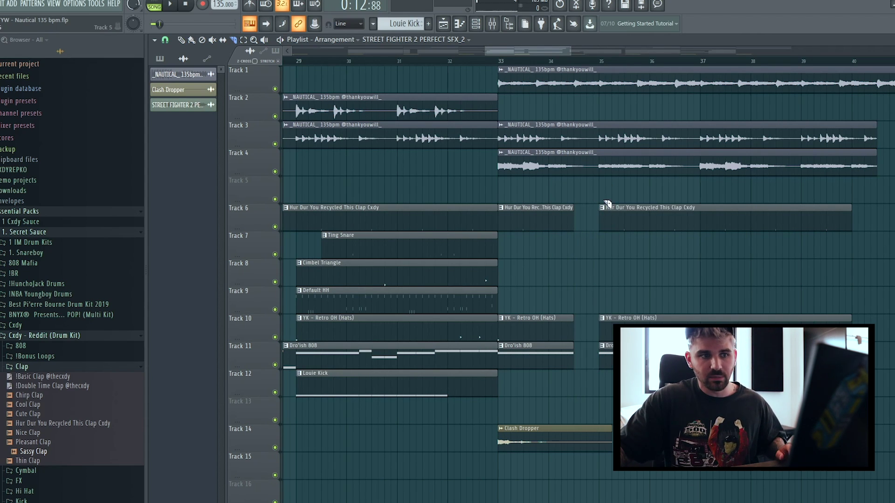
- Play the arrangement from bar 33 to hear the dropout, stop playback and undo the cut
left_click(505, 62)
key("space")
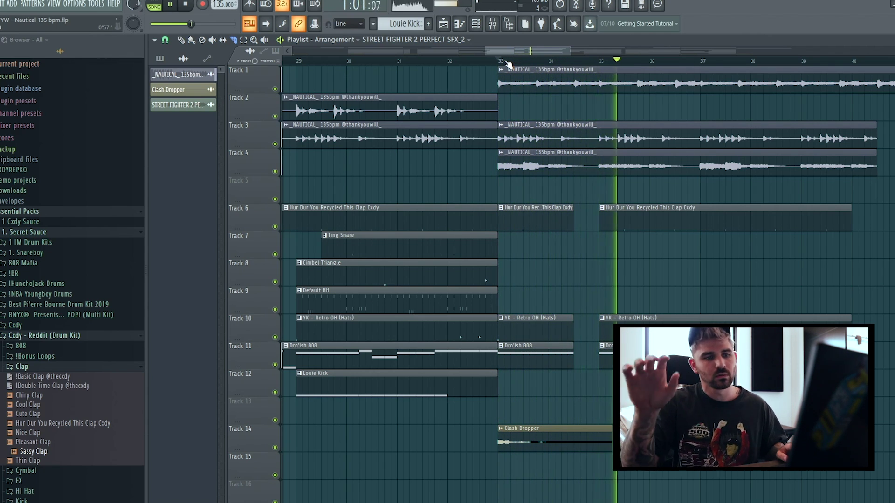
key("space")
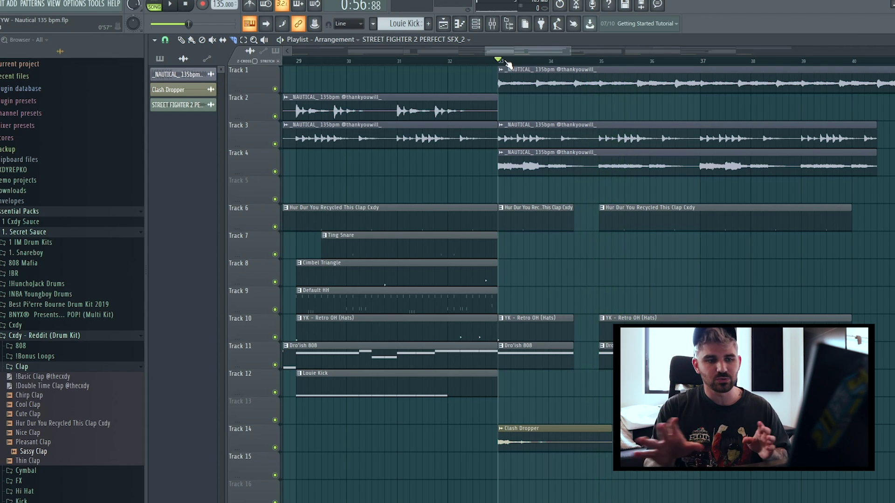
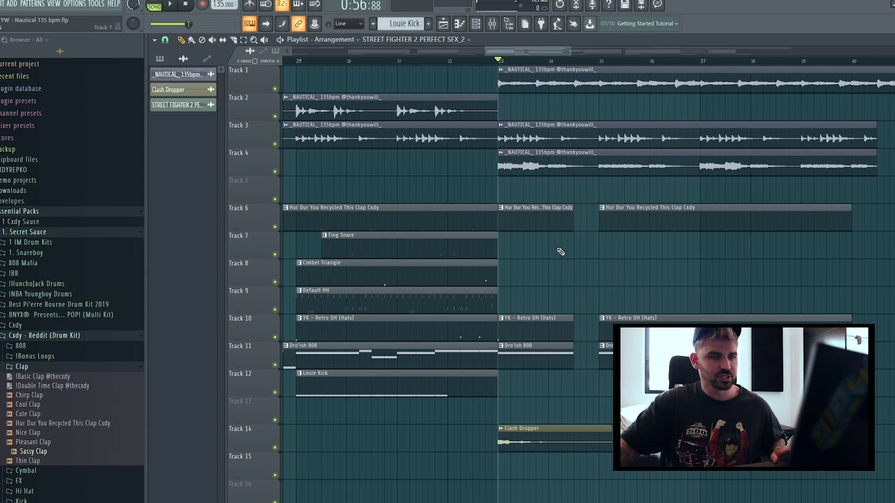
key("ctrl+z")
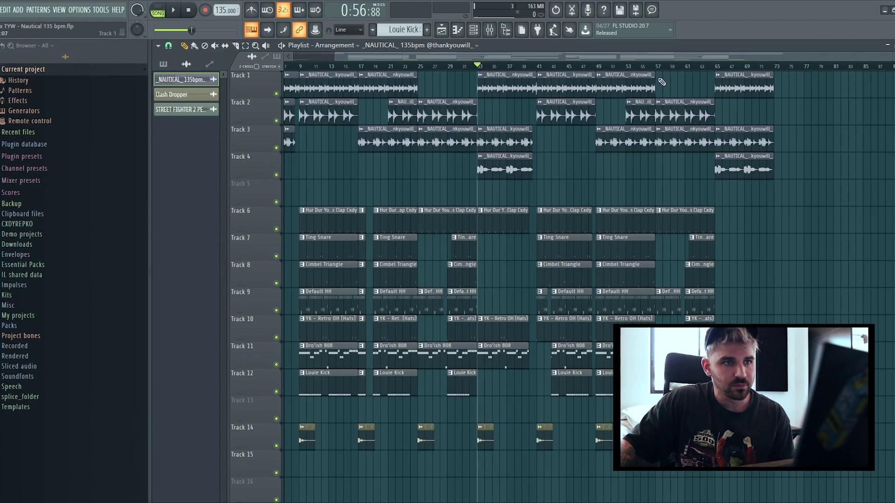
- Select bars 49 to 57 on the playlist timeline and arm the master mixer track for disk recording
left_click(598, 68)
left_click_drag(598, 68, 662, 68)
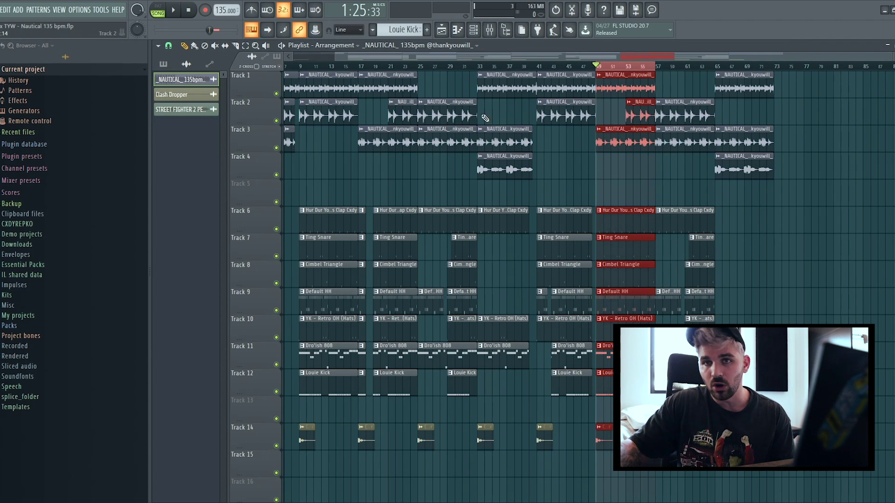
left_click(489, 30)
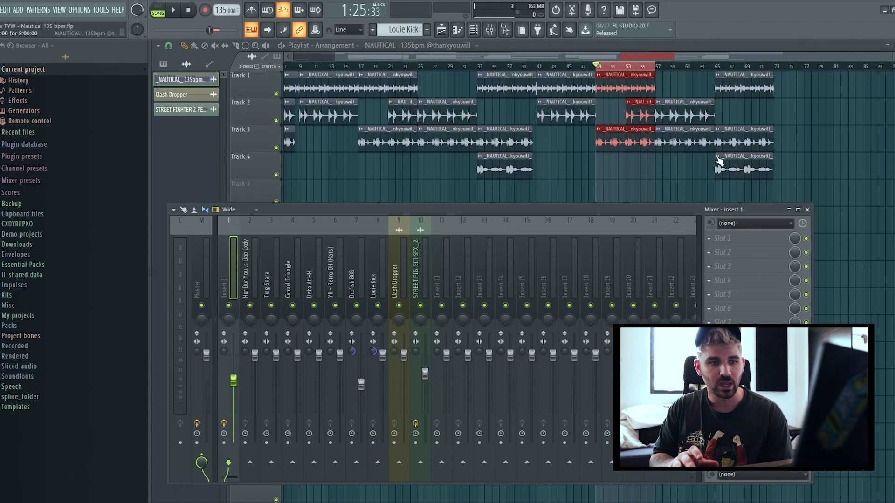
left_click(197, 443)
key("alt+r")
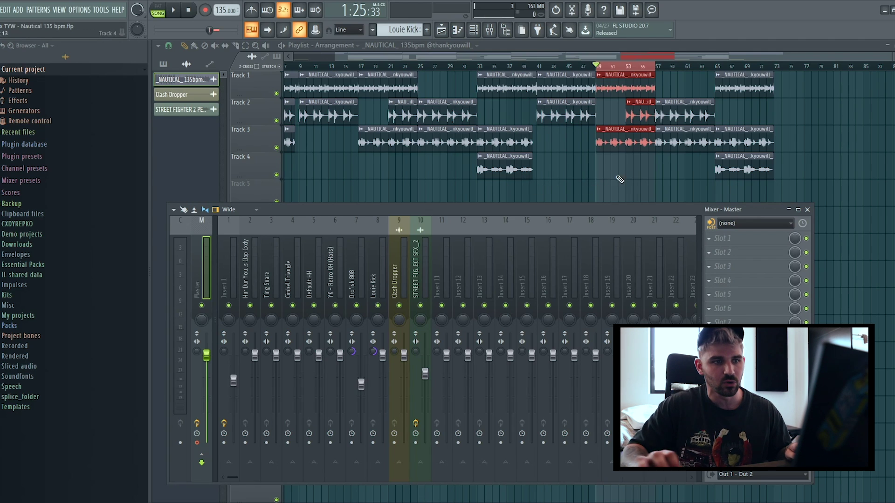
key("F9")
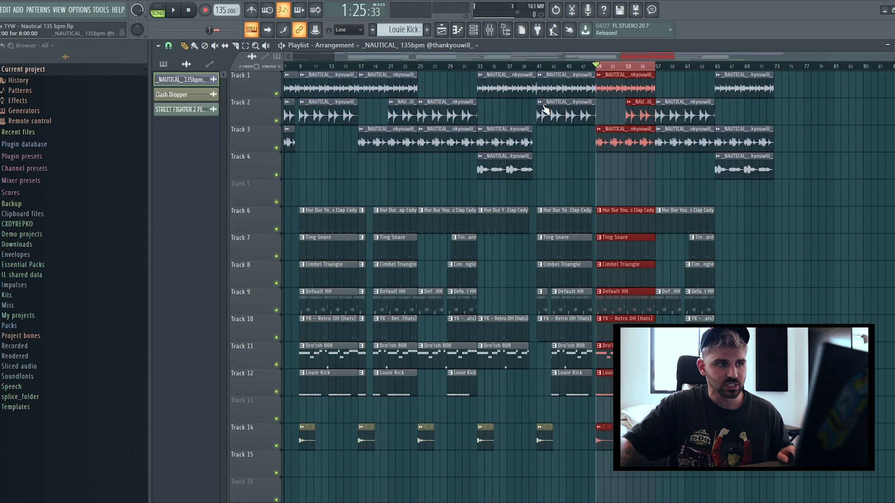
- Leave only playlist tracks 1 to 3 unmuted and render the selected bars through the armed master track to a WAV clip
left_click(277, 148)
right_click(277, 147)
left_click(277, 120)
left_click(276, 94)
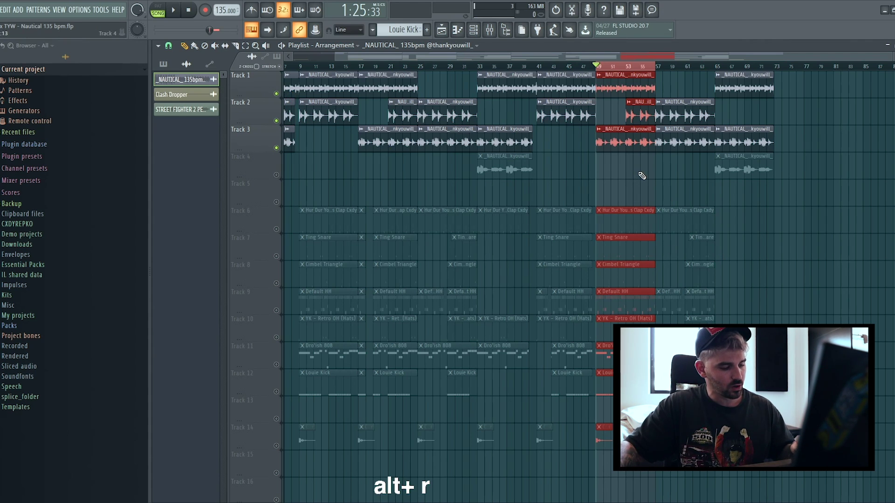
left_click(489, 29)
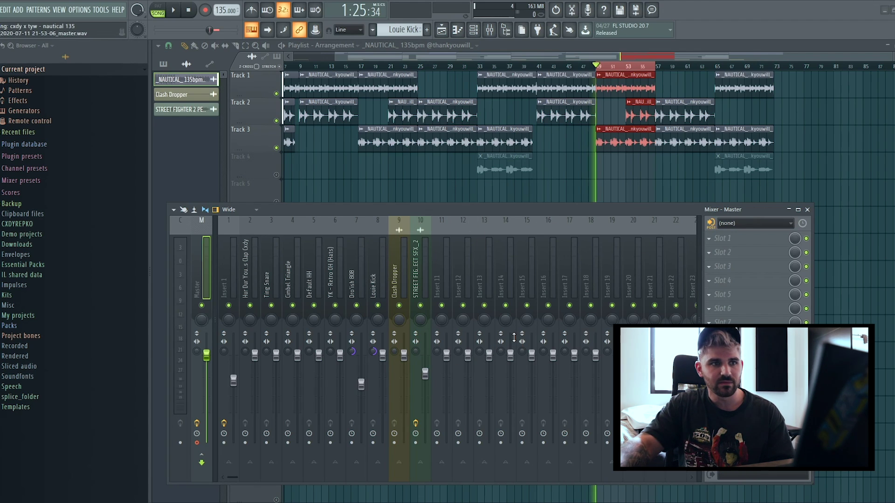
- Open the rendered master clip on track 4 and preview its audio in the channel settings
double_click(636, 171)
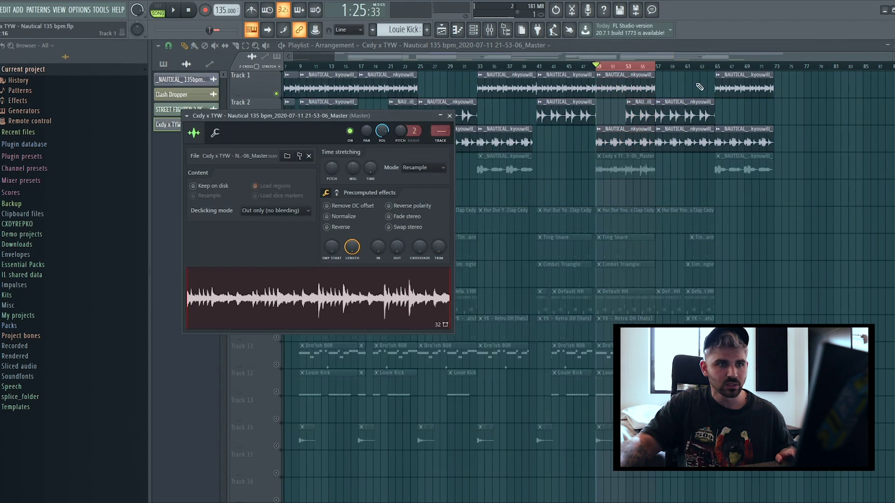
left_click(621, 85)
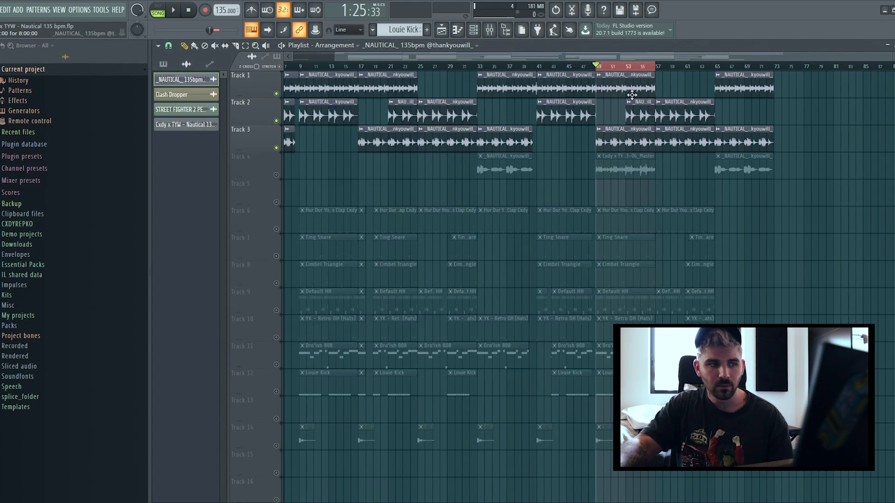
double_click(633, 169)
left_click(380, 308)
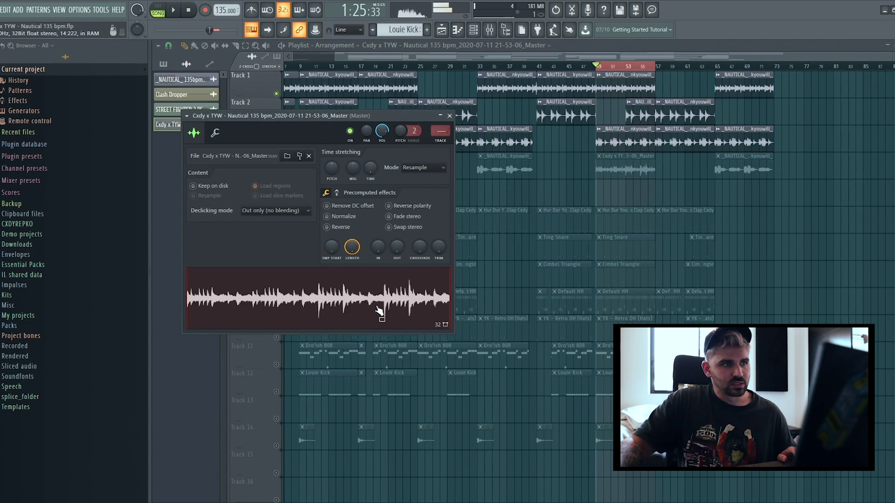
left_click(692, 187)
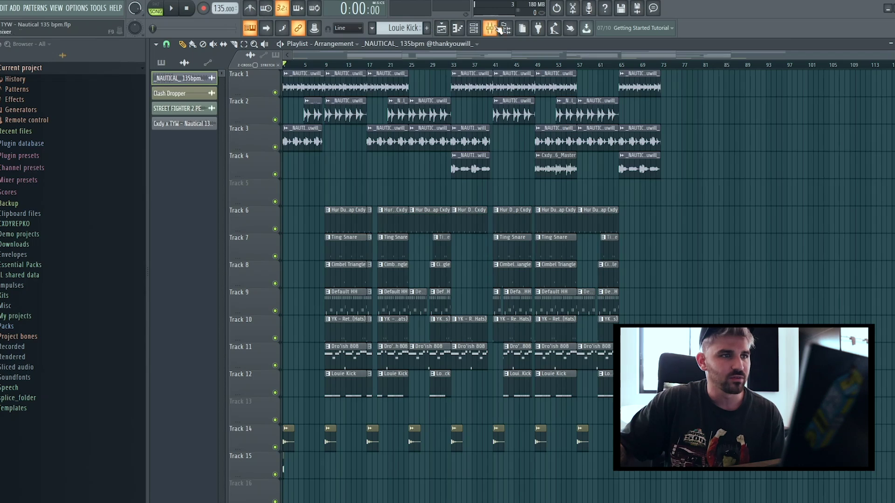
- Show the unsorted channels in the channel rack and open the Clap folder of the Cxdy - Reddit drum kit
left_click(473, 28)
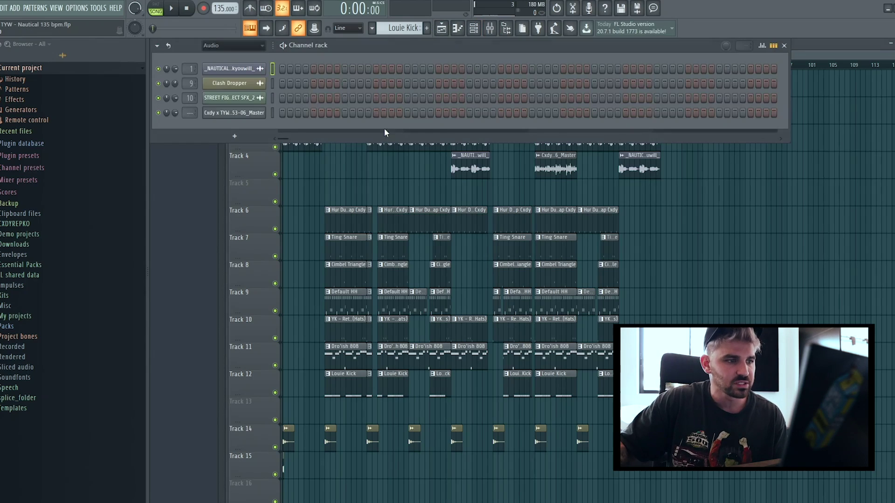
scroll(402, 28, "down", 1)
scroll(402, 28, "up", 1)
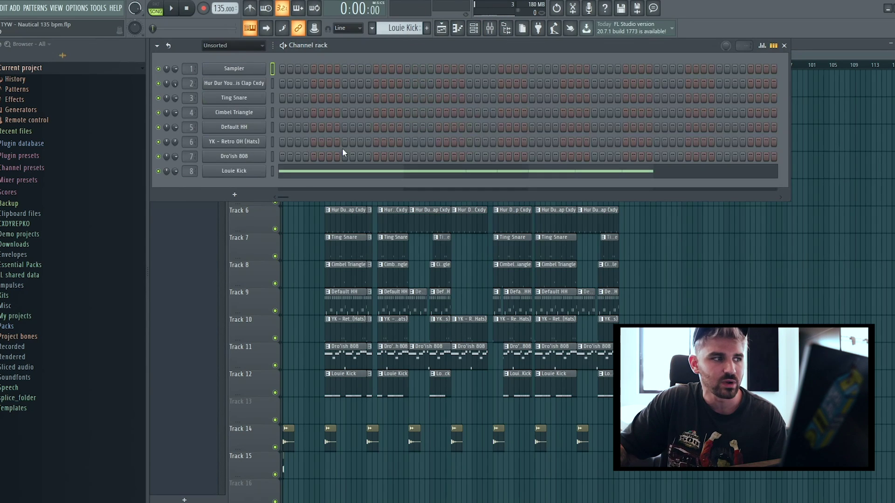
left_click(21, 265)
scroll(69, 326, "down", 5)
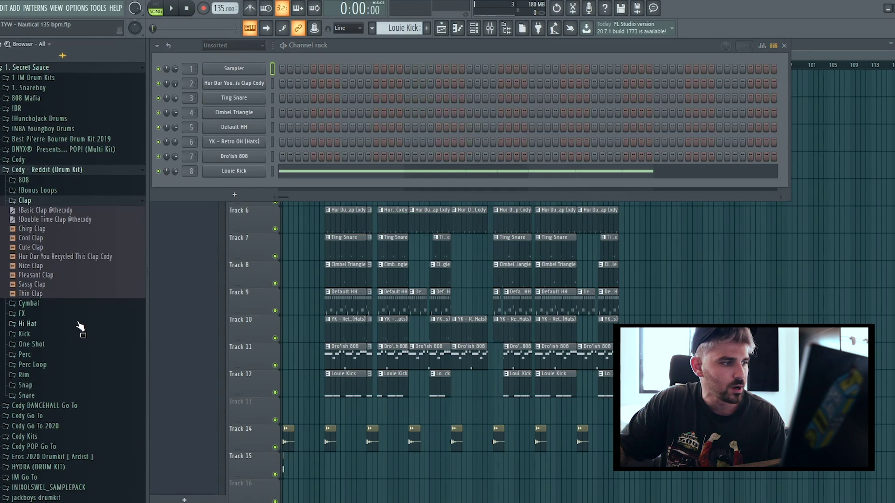
- Add Pleasant Clap, Sassy Clap and Thin Clap from the Clap folder as new channels
left_click(66, 276)
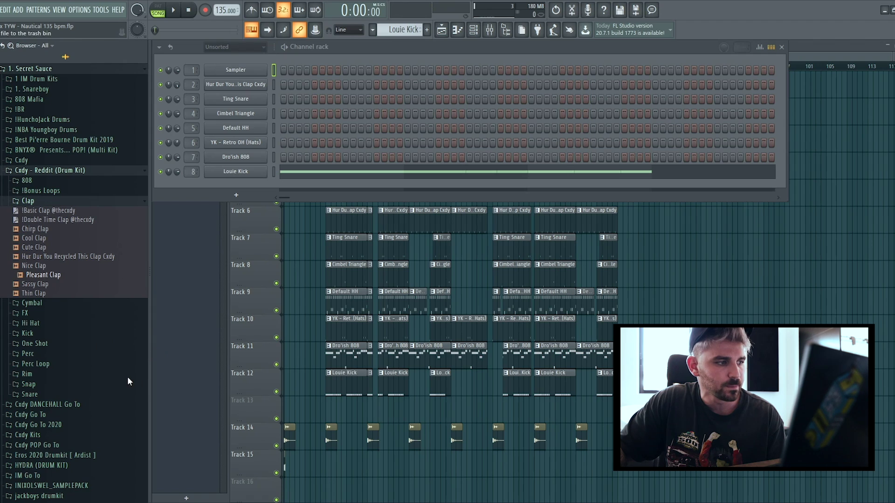
middle_click(47, 276)
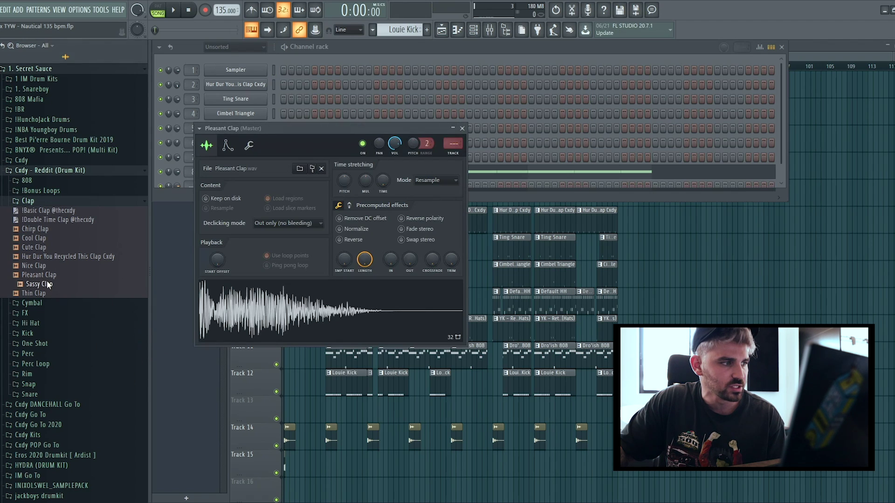
middle_click(55, 283)
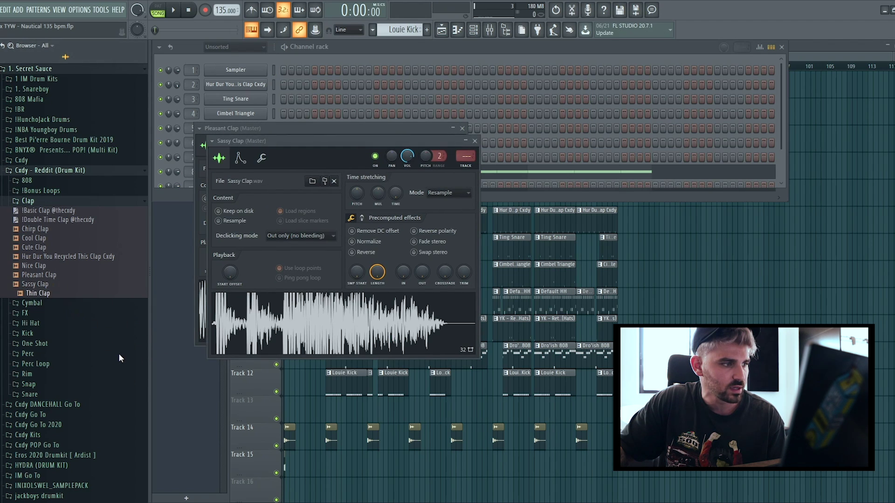
left_click(163, 198)
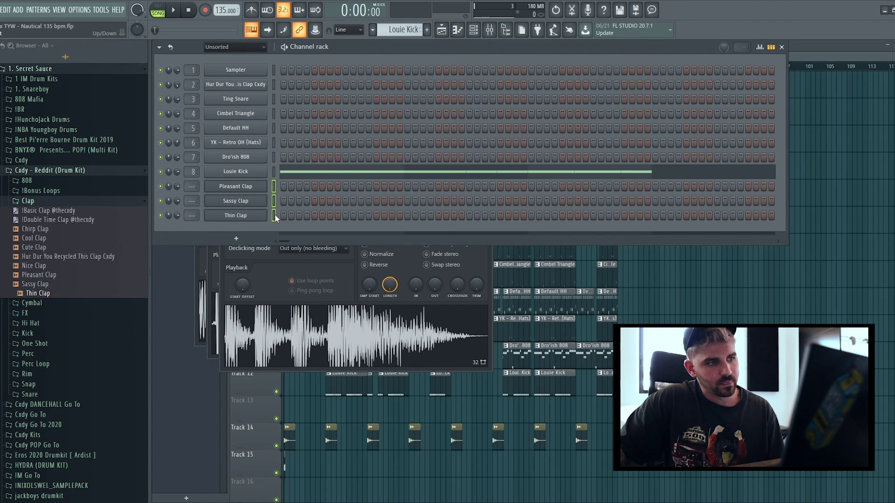
- Route the three selected clap channels to consecutive mixer tracks starting at insert 11, and check the first two assigned tracks
key("ctrl+c")
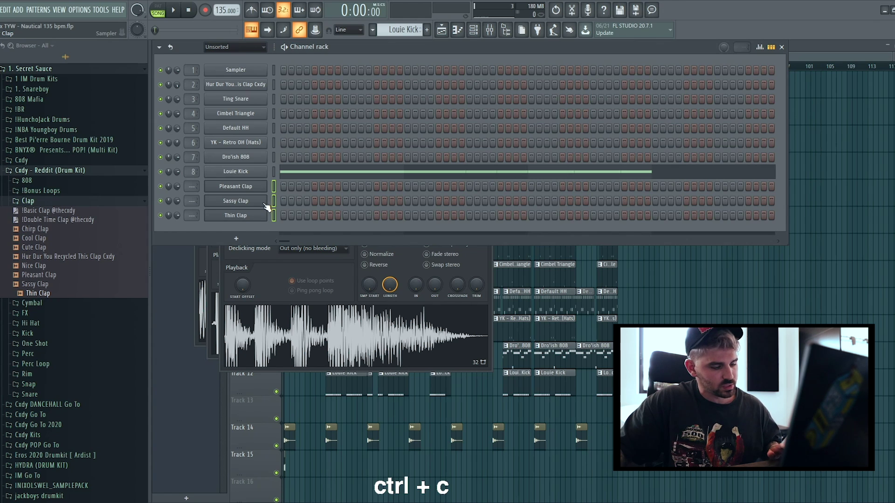
key("F9")
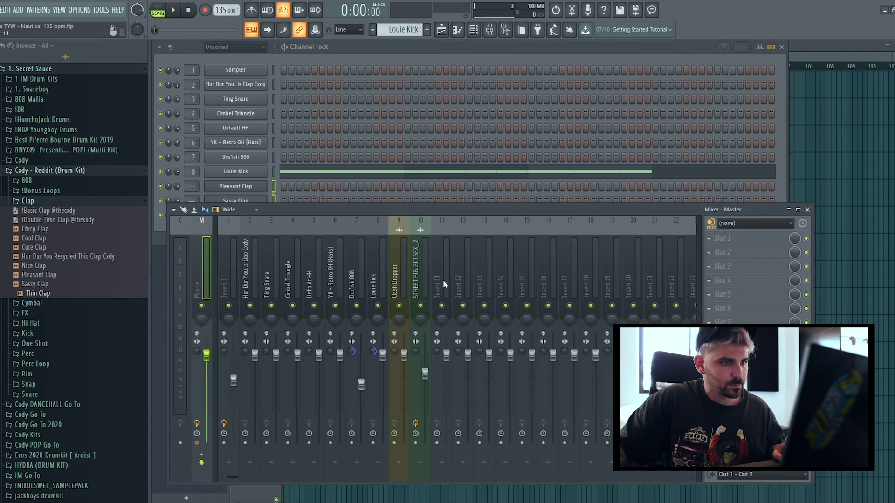
left_click(442, 280)
key("ctrl+shift+l")
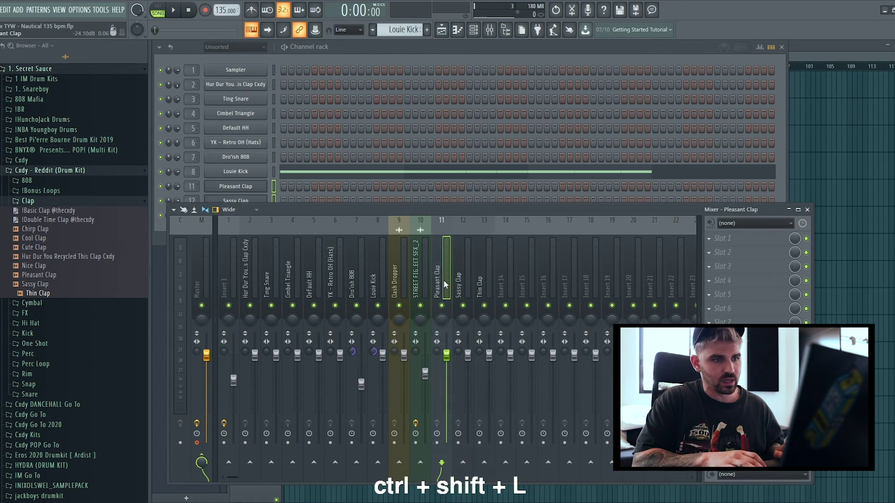
left_click(485, 278)
left_click(464, 280)
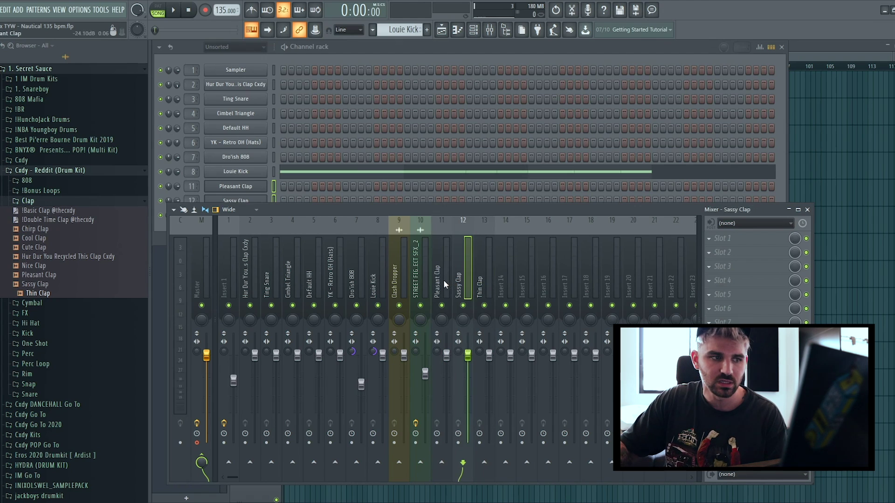
left_click(443, 281)
- Select every rack channel from Hur Dur You Recycled This Clap Cxdy through Thin Clap and pick the Thin Clap mixer track
left_click_drag(274, 84, 274, 215)
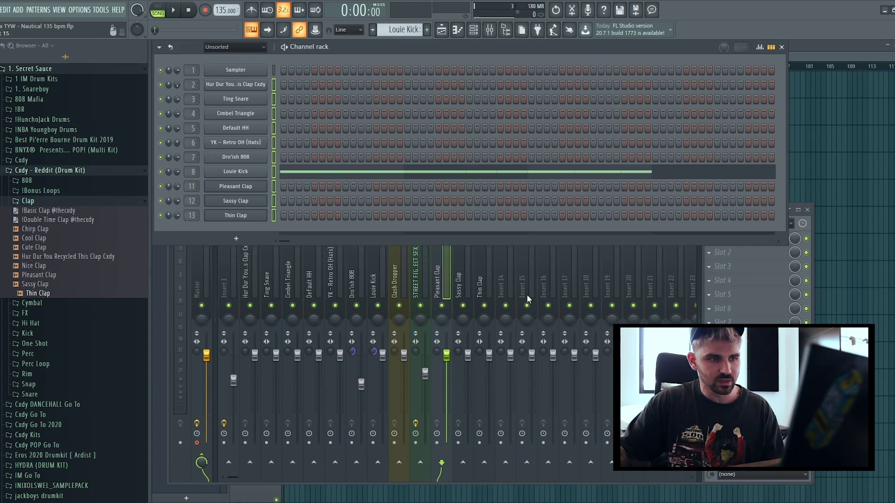
left_click(481, 274)
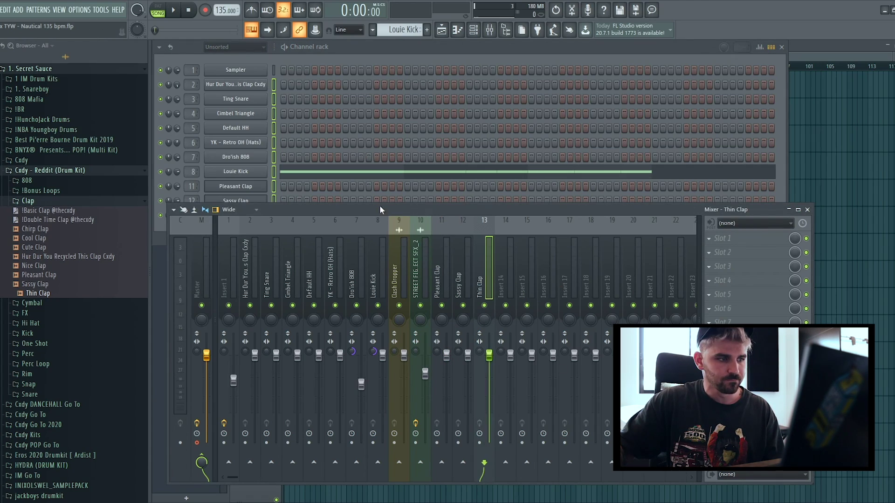
left_click(194, 450)
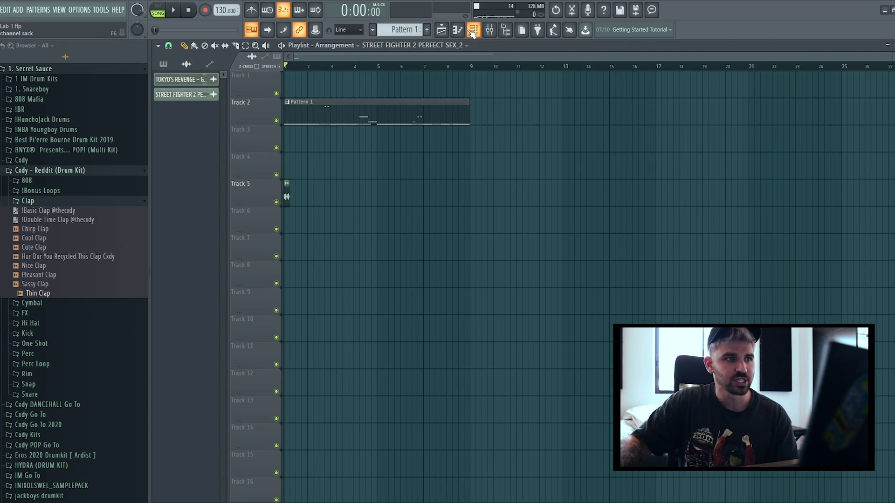
- Split Pattern 1 of the Lab 1 project into a separate pattern for each channel
left_click(473, 31)
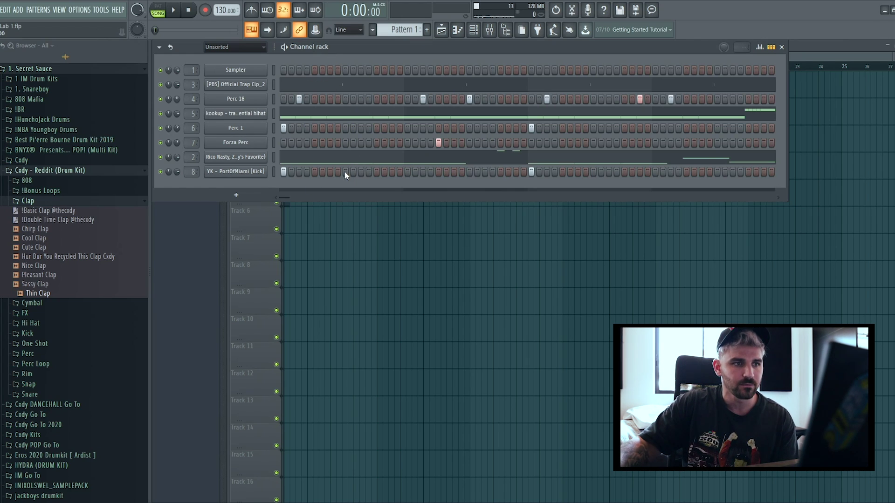
key("plus")
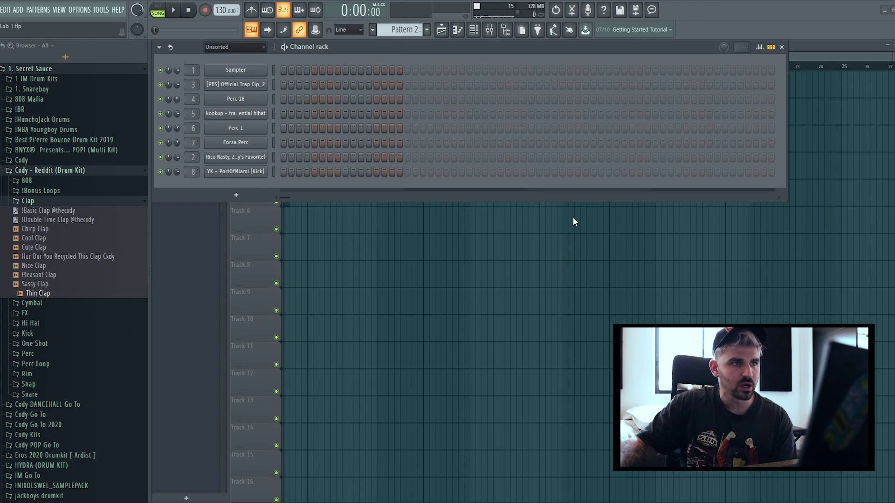
key("minus")
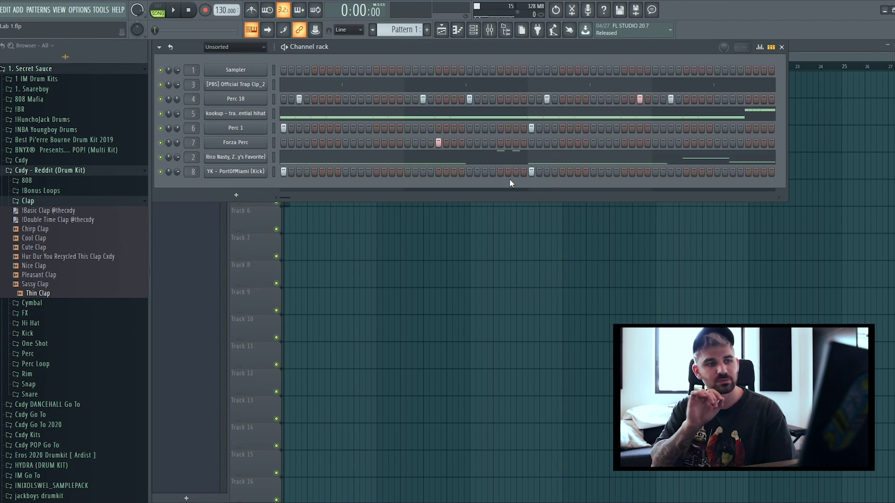
key("ctrl+z")
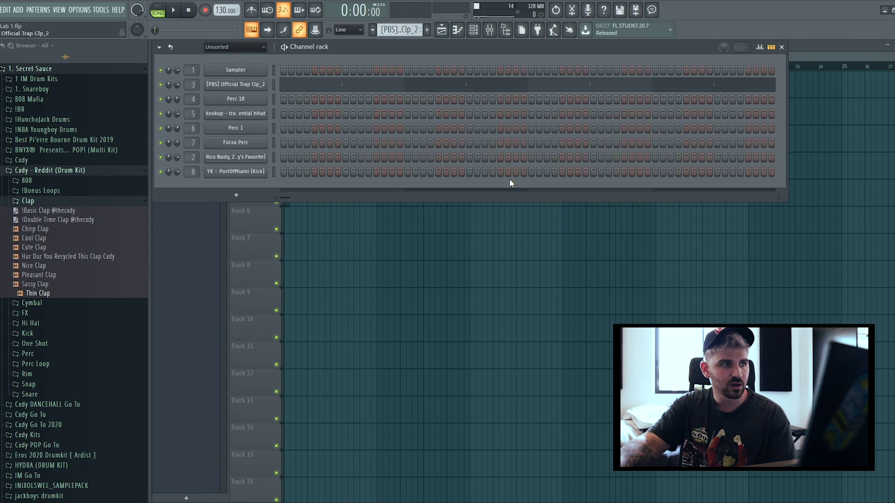
- Open the playlist and delete the pattern clip on track 2
key("F6")
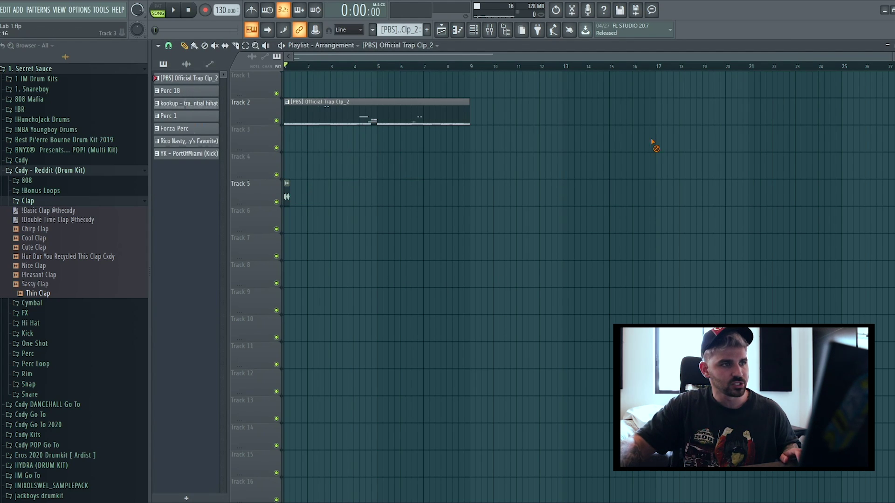
left_click_drag(520, 207, 304, 70)
key("Delete")
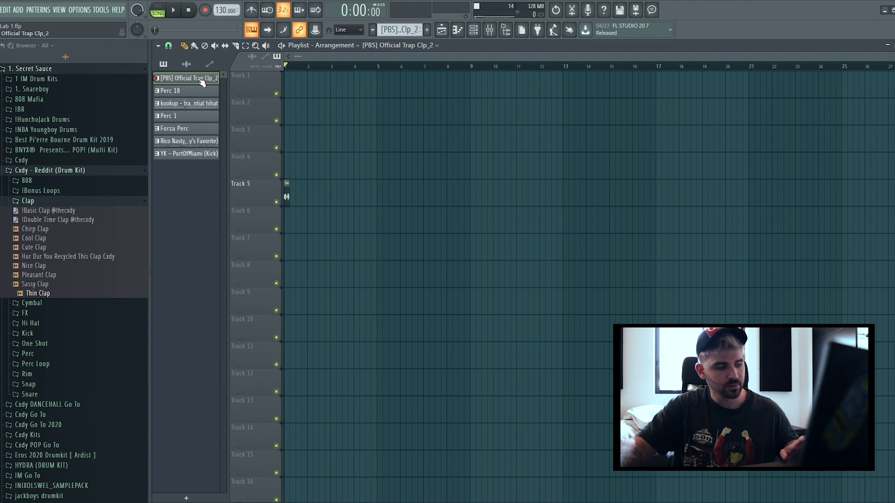
- Place all seven split patterns together on playlist tracks 1 to 7, spanning bars 5 to 13
left_click(203, 156, "shift")
left_click_drag(203, 156, 378, 96)
mouse_move(446, 170)
left_mouse_down()
mouse_move(557, 169)
mouse_move(464, 161)
left_mouse_up()
left_click_drag(487, 195, 364, 163)
left_click_drag(466, 168, 562, 170)
left_click(582, 203, "ctrl")
left_click(513, 202, "ctrl")
left_click(520, 244, "ctrl")
left_click_drag(538, 252, 558, 250)
left_click(581, 237, "ctrl")
left_click_drag(535, 192, 558, 192)
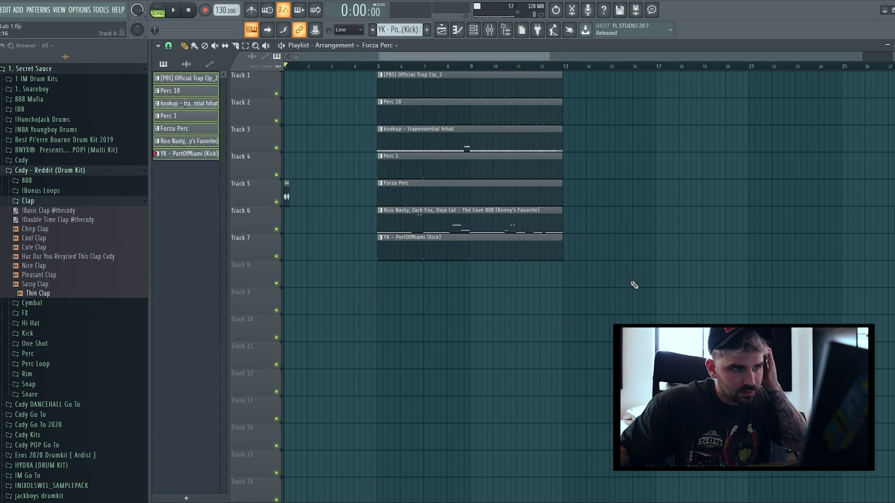
- Select the clips on tracks 3 to 6 individually and duplicate them directly after the originals at bar 13
left_click(416, 254)
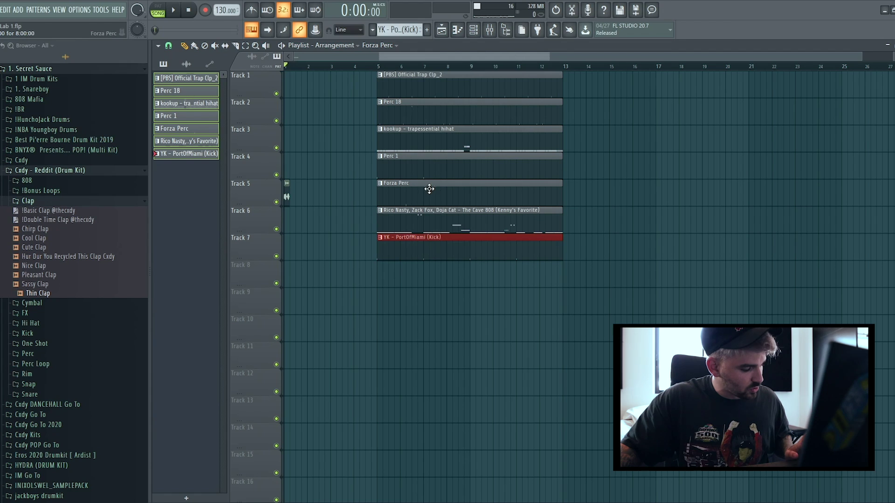
left_click(453, 198, "ctrl+shift")
left_click(456, 220, "ctrl+shift")
left_click(470, 168, "ctrl+shift")
left_click(475, 142, "ctrl+shift")
left_click(486, 161, "ctrl+shift")
left_click(489, 145, "ctrl+shift")
left_click(495, 195, "ctrl+shift")
left_click(499, 220, "ctrl+shift")
left_click(500, 242, "ctrl+shift")
left_click(502, 219, "ctrl+shift")
left_click(502, 195, "ctrl+shift")
left_click(499, 170, "ctrl+shift")
left_click(500, 146, "ctrl+shift")
key("ctrl+b")
- Try adding another copy of the track 3 to 6 clips at bar 21, and delete that copy
left_click(518, 111, "ctrl")
left_click(519, 86, "ctrl+shift")
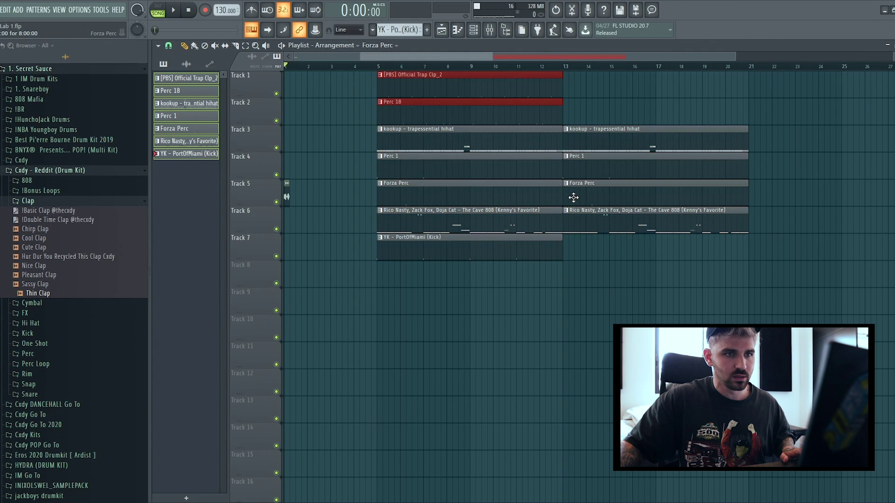
key("ctrl+v")
left_click_drag(422, 205, 882, 202)
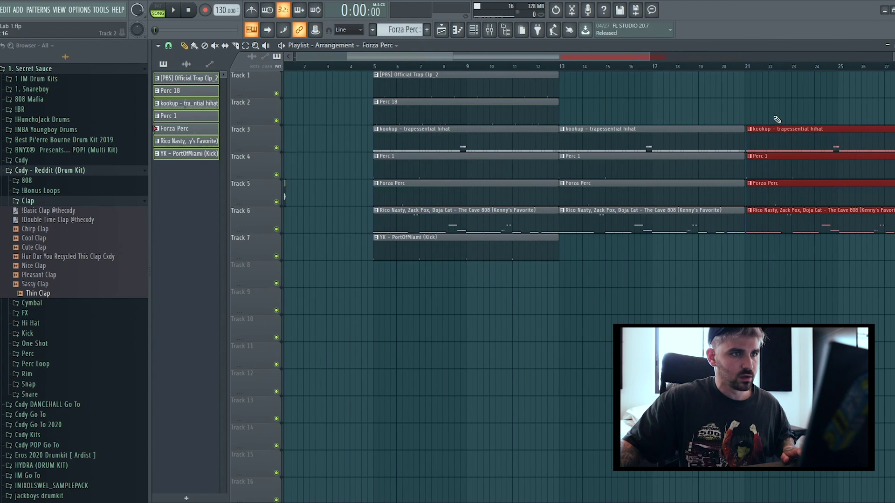
key("Delete")
- Duplicate the clips on tracks 1 and 2 to bar 13 and the track 6 808 clip to bar 21, clearing the selection
left_click_drag(518, 84, 516, 106)
key("ctrl+b")
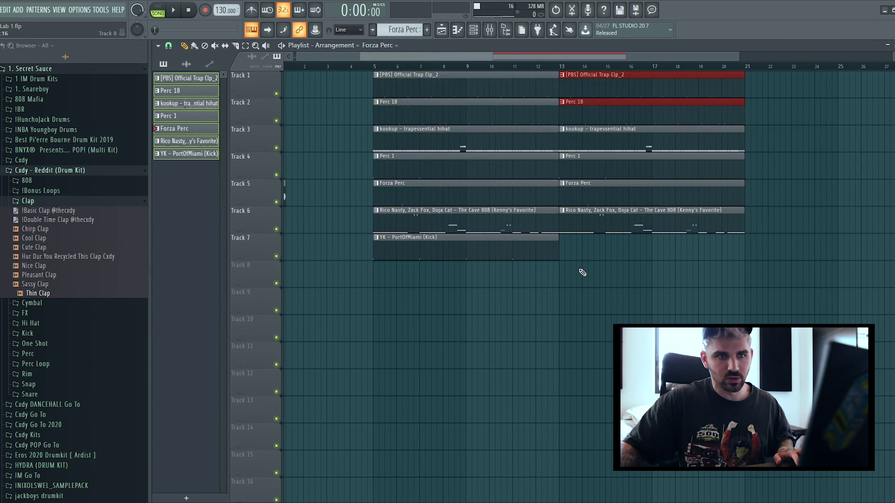
left_click_drag(564, 256, 567, 216)
key("ctrl+b")
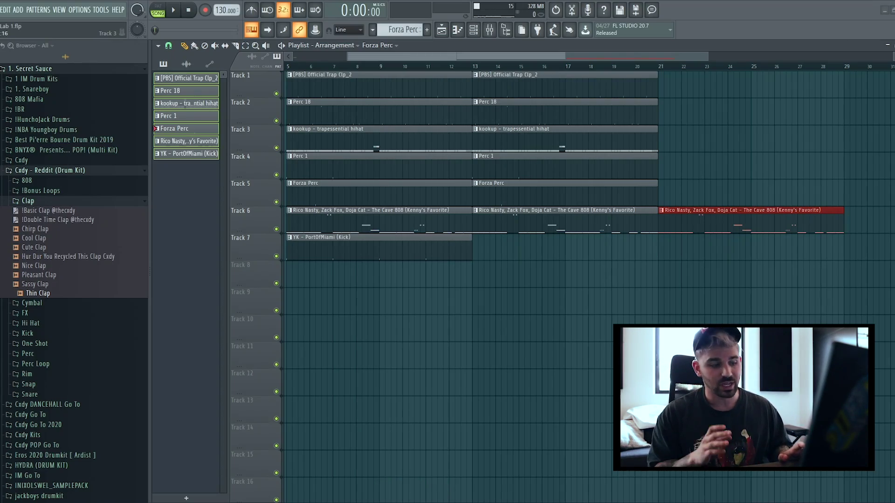
key("ctrl+d")
scroll(741, 142, "down", 2)
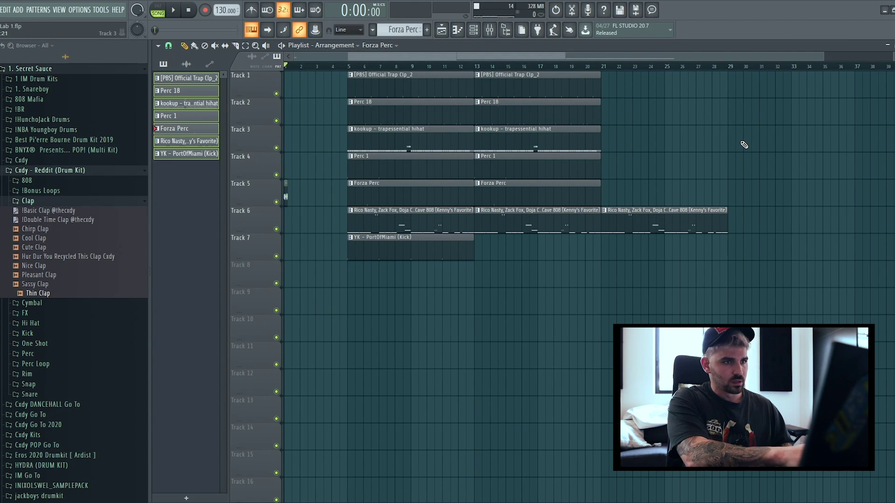
- Step back through the undo history until all duplicated clips after bar 13 are removed
key("ctrl+z")
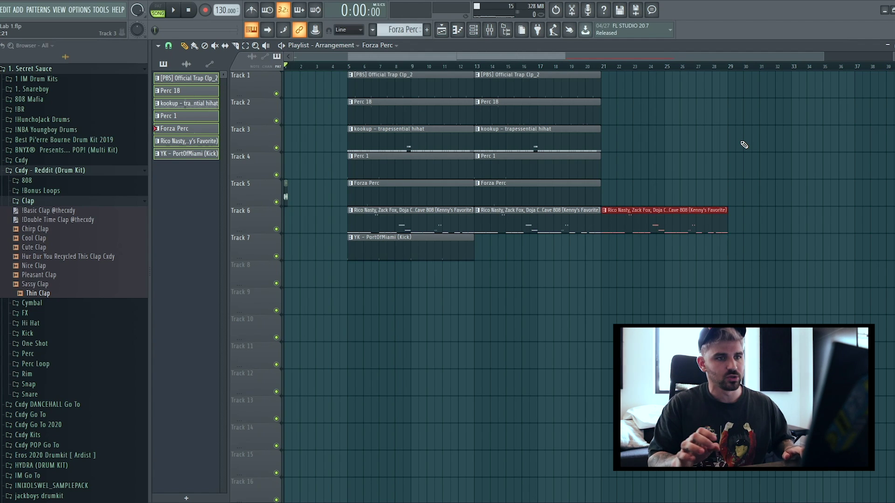
key("ctrl+alt+z")
key("ctrl+alt+z")
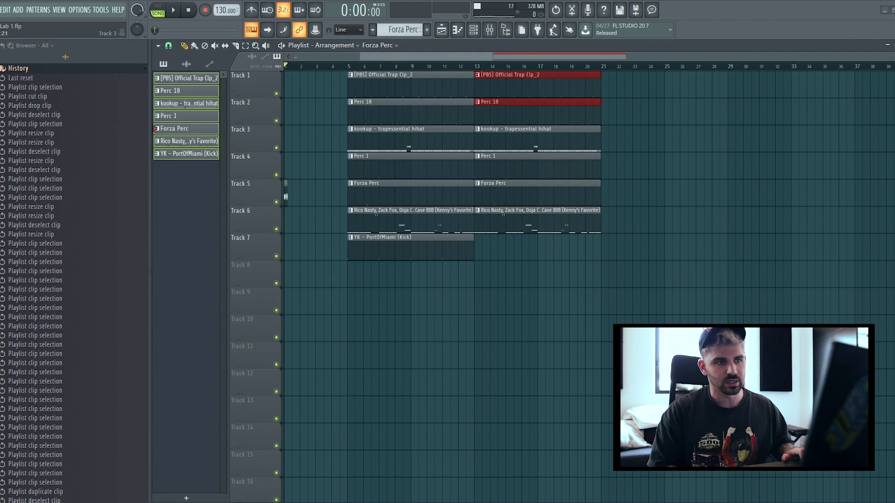
key("ctrl+alt+z")
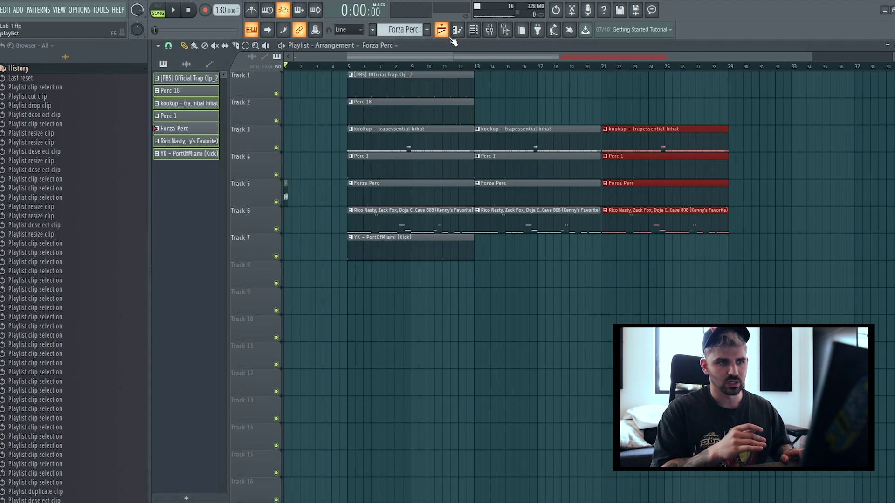
key("ctrl+alt+z")
key("ctrl+alt+z")
key("ctrl+alt+z")
key("ctrl+alt+z")
key("ctrl+alt+z")
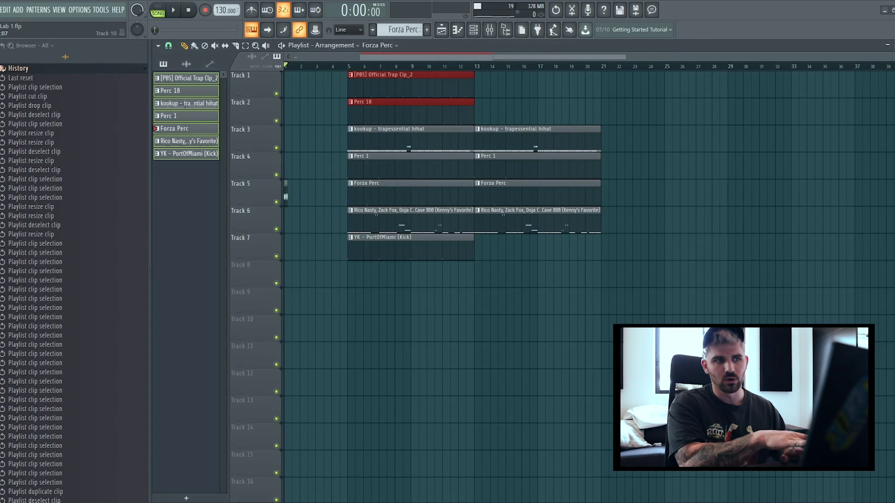
key("ctrl+alt+z")
key("ctrl+alt+z")
key("ctrl+alt+z")
key("ctrl+alt+z")
key("ctrl+alt+z")
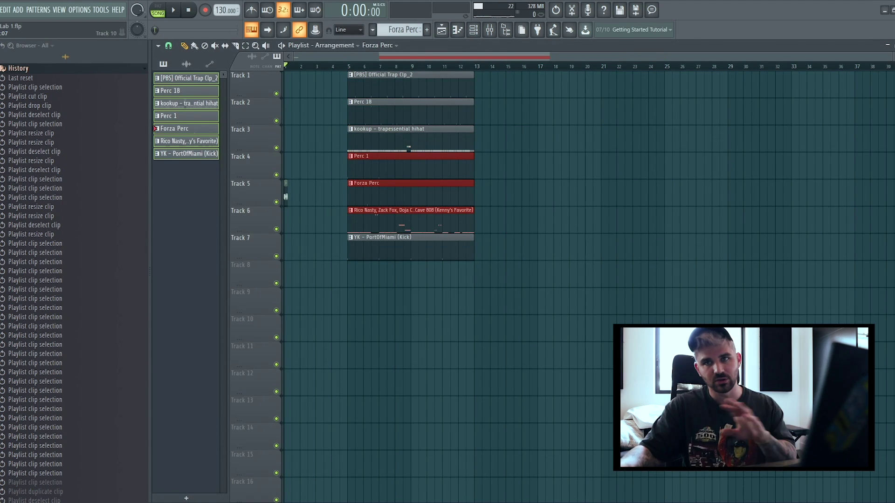
- Step further back through the undo history, past the earlier clip selection changes
key("ctrl+alt+z")
key("ctrl+alt+z")
key("ctrl+alt+z")
key("ctrl+alt+z")
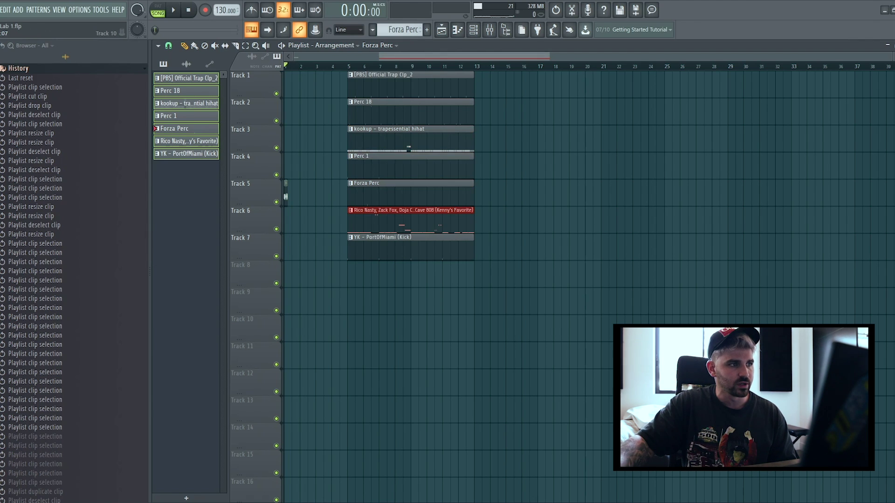
key("ctrl+alt+z")
key("ctrl+alt+z")
key("ctrl+alt+z")
key("ctrl+alt+z")
key("ctrl+alt+z")
key("ctrl+alt+z")
key("ctrl+alt+z")
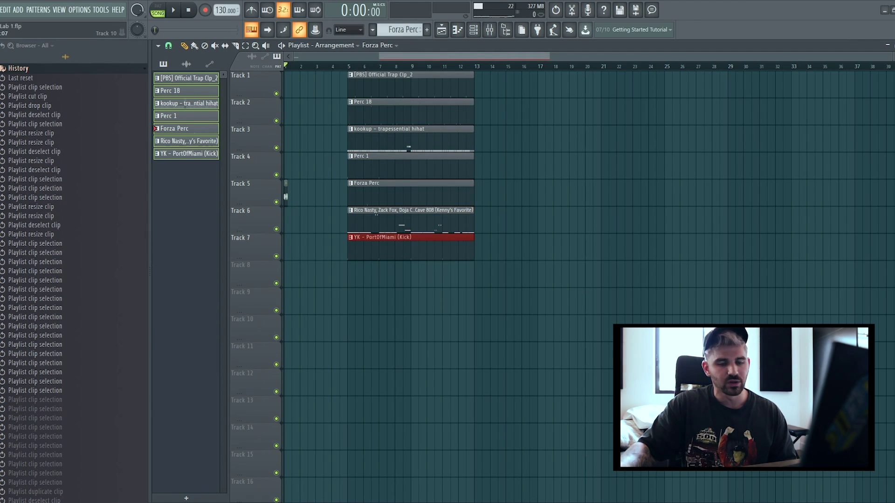
key("ctrl+alt+z")
key("ctrl+alt+z")
key("ctrl+alt+z")
key("ctrl+alt+z")
key("ctrl+alt+z")
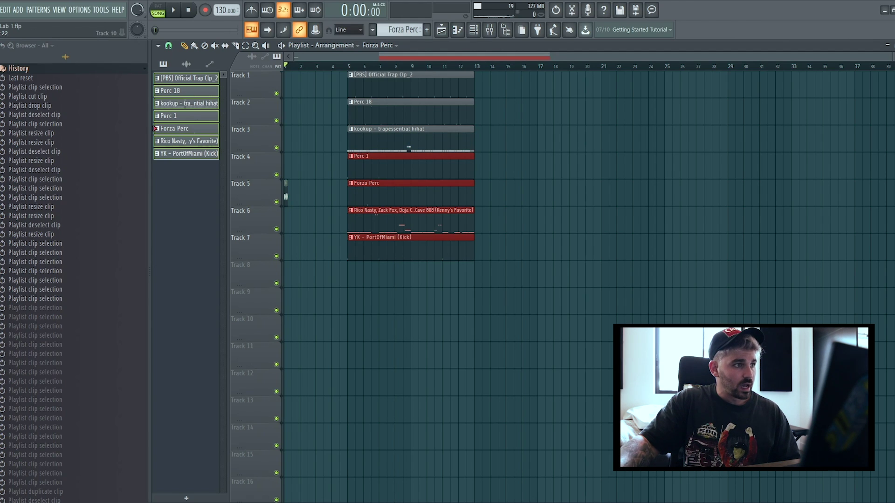
- Jump between several entries in the project history, ending on one of the recent playlist clip selection states
scroll(56, 160, "up", 1)
left_click(55, 120)
left_click(52, 110)
left_click(95, 220)
left_click(33, 467)
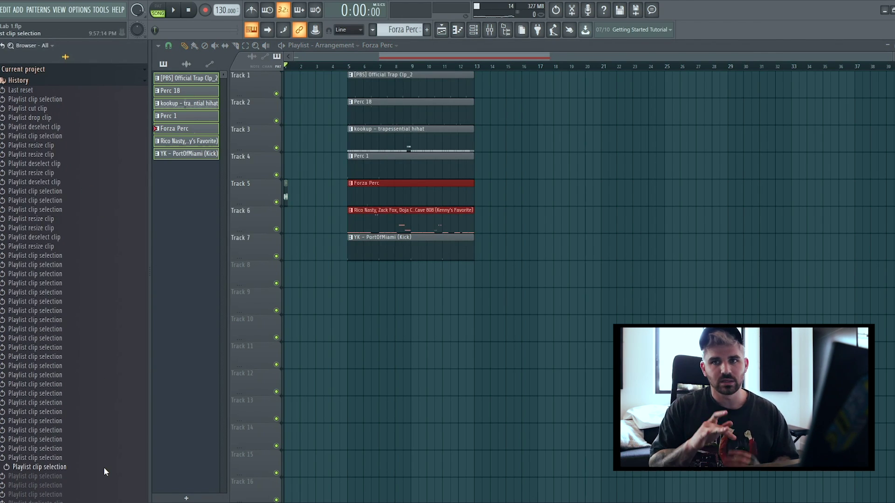
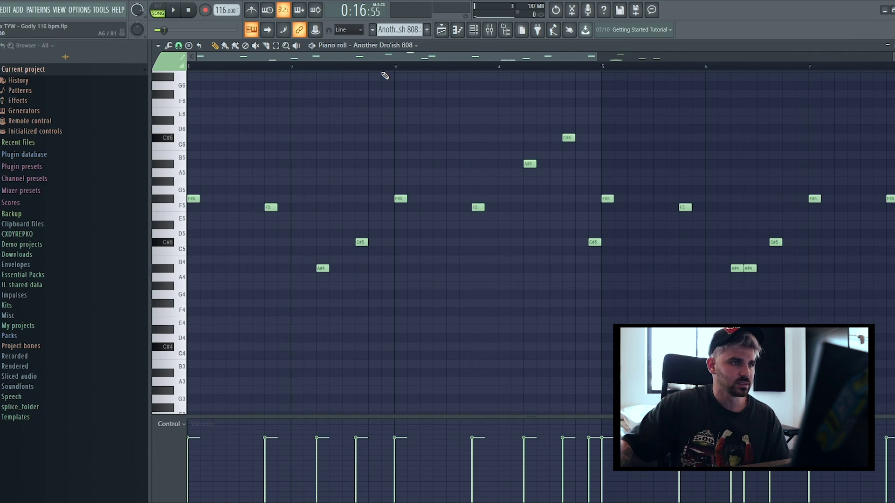
scroll(310, 73, "up", 1)
left_click_drag(588, 56, 702, 56)
left_click_drag(864, 325, 320, 88)
key("Delete")
key("ctrl+z")
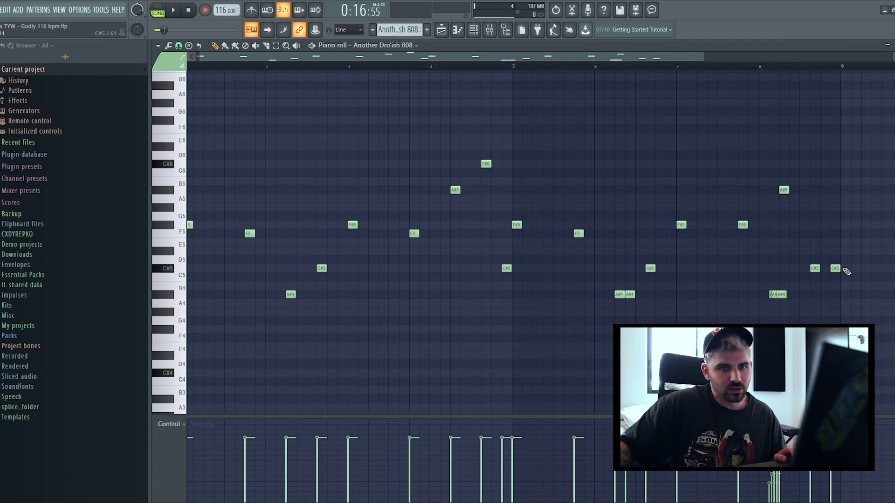
- Apply quick legato to the 808 notes up to a temporary G5 note placed at bar 9, and delete that note
mouse_move(840, 268)
left_mouse_down()
mouse_move(881, 268)
mouse_move(846, 247)
mouse_move(843, 215)
left_mouse_up()
right_click(884, 269)
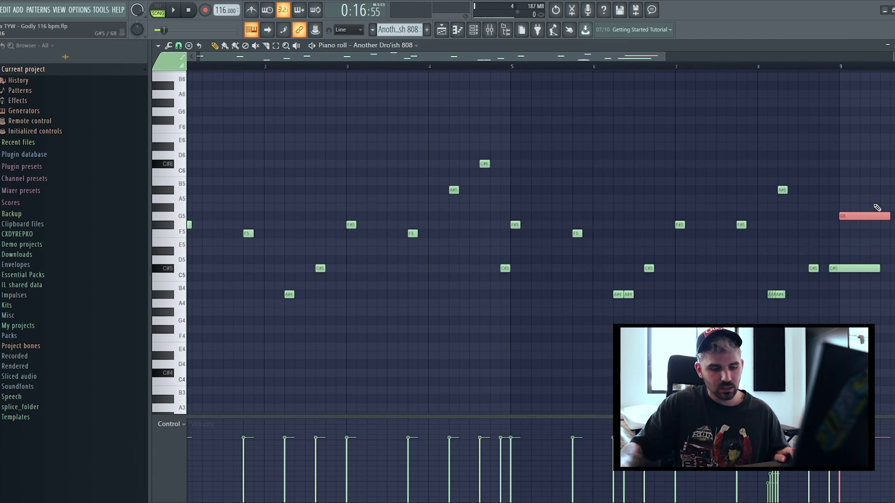
key("ctrl+l")
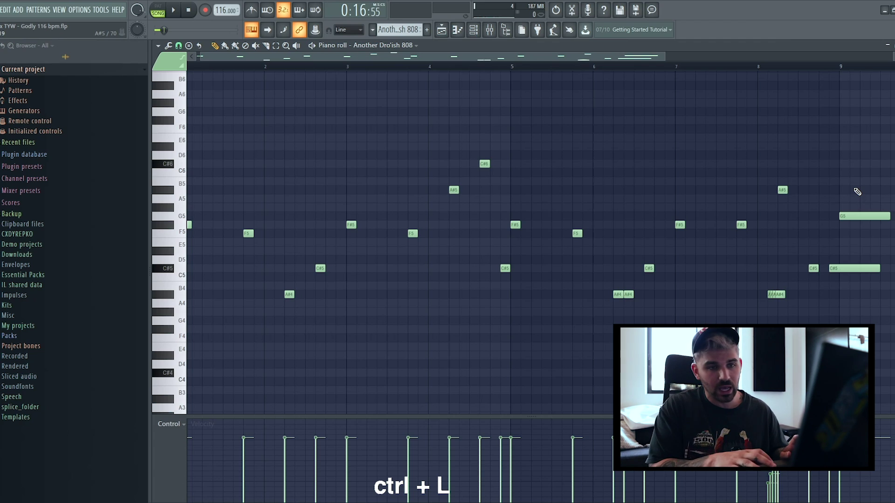
key("ctrl+l")
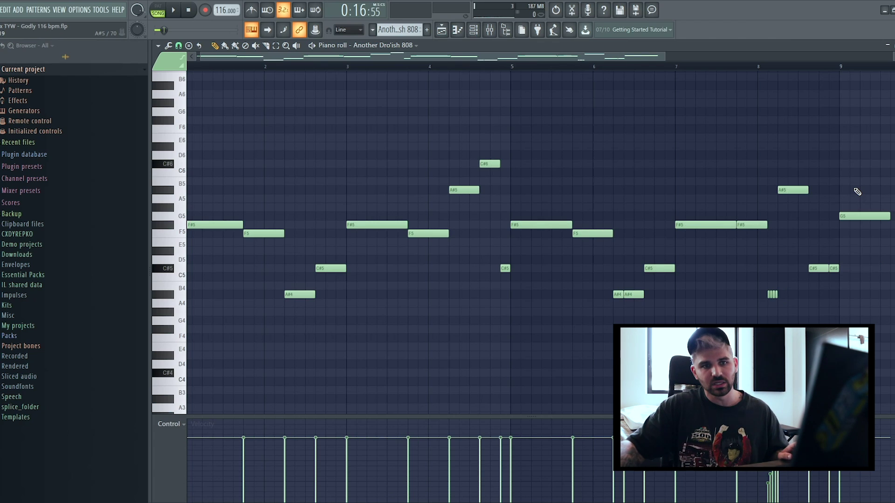
right_click(859, 216)
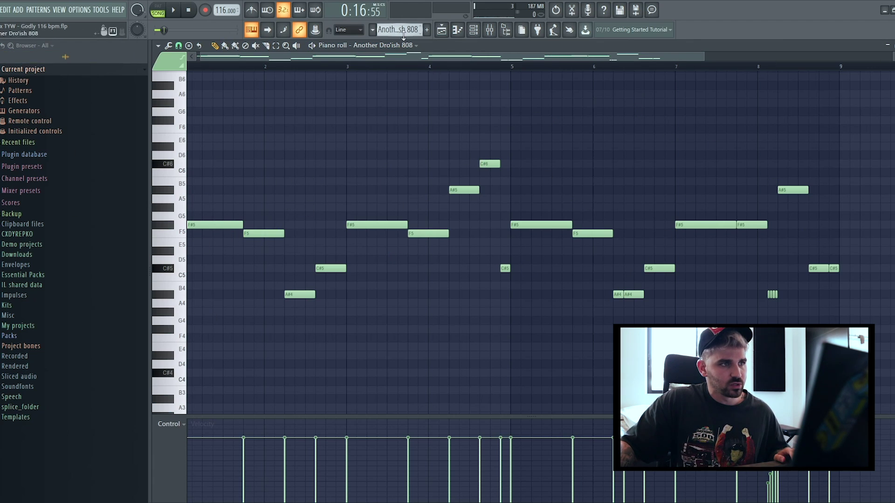
- Try trimming the ends of the first F#5 and F5 notes in bar 1 with the Slice tool
left_click(266, 45)
scroll(339, 232, "up", 2)
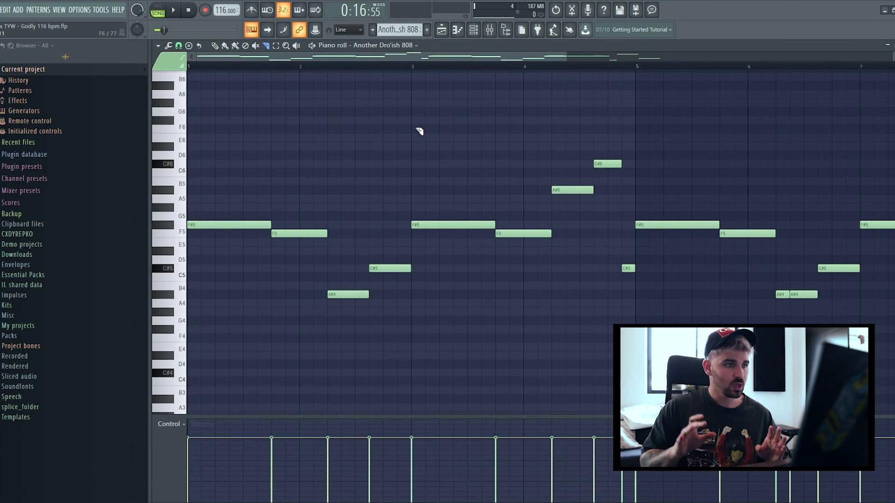
left_click_drag(272, 225, 257, 225)
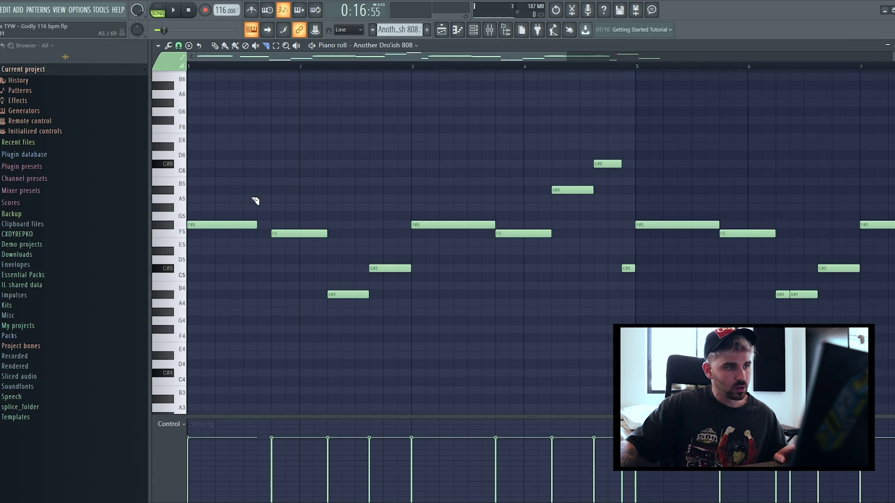
left_click(253, 226)
left_click(320, 234)
- Undo the note slices and the deletion of the G5 note at bar 9
key("ctrl+alt+z")
key("ctrl+alt+z")
key("ctrl+alt+z")
key("ctrl+alt+z")
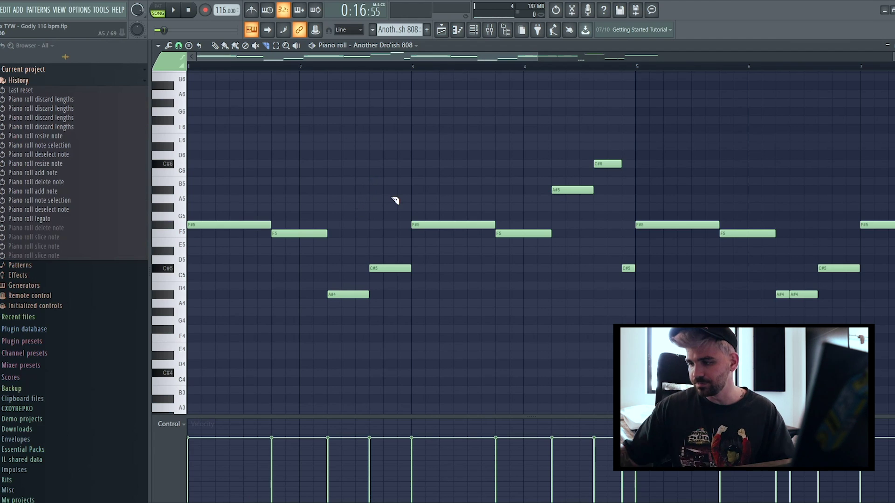
- Cut all the notes from bar 5 onward, keeping only the first four bars
scroll(443, 65, "down", 2)
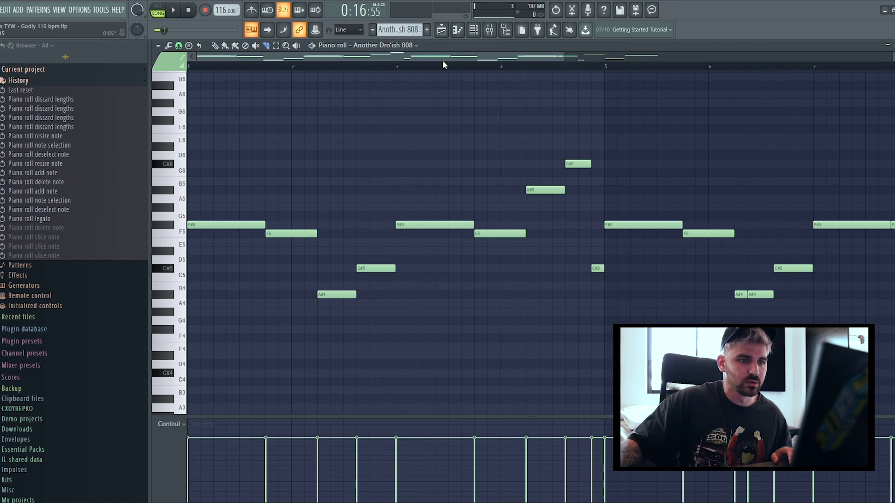
scroll(592, 70, "down", 1)
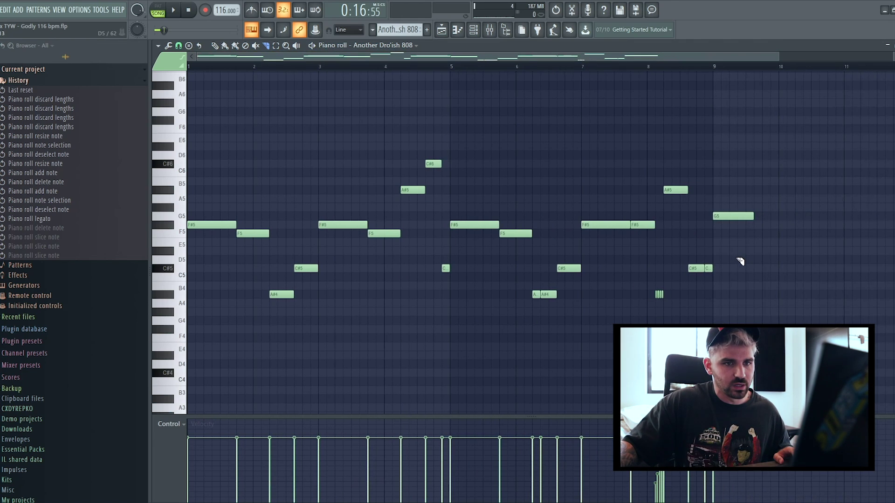
left_click_drag(805, 350, 452, 81)
key("ctrl+x")
key("ctrl+z")
left_click_drag(813, 318, 473, 120)
key("ctrl+x")
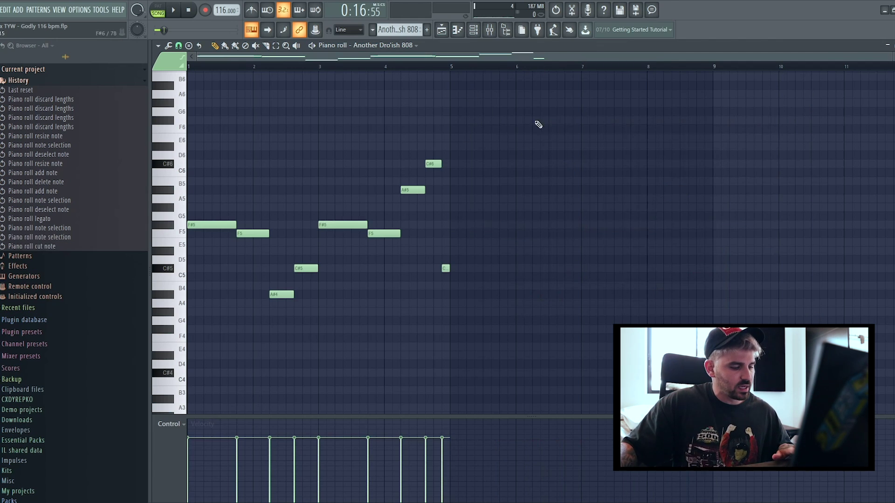
- Discard the lengths of the remaining notes and duplicate the four-bar phrase to bar 5
key("shift+d")
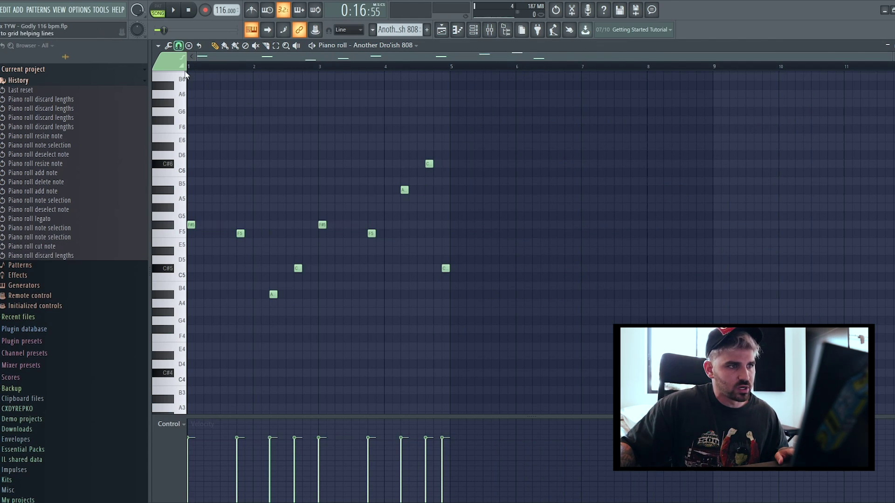
key("alt+d")
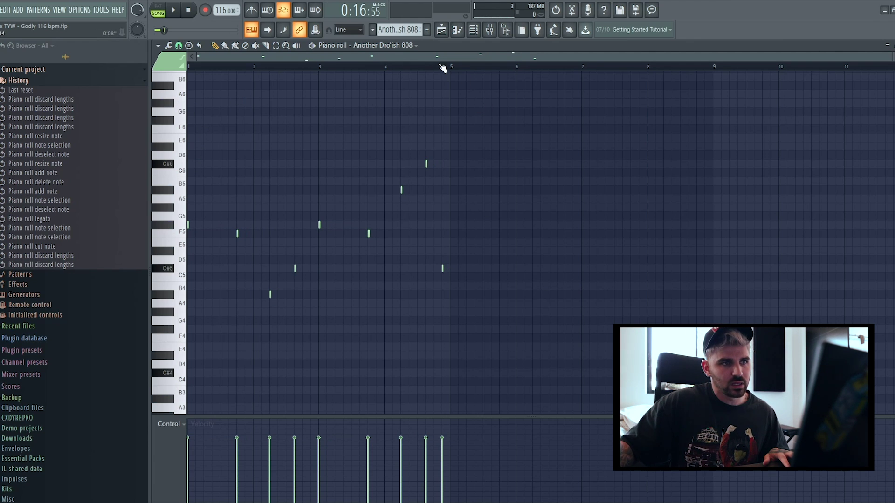
key("ctrl+a")
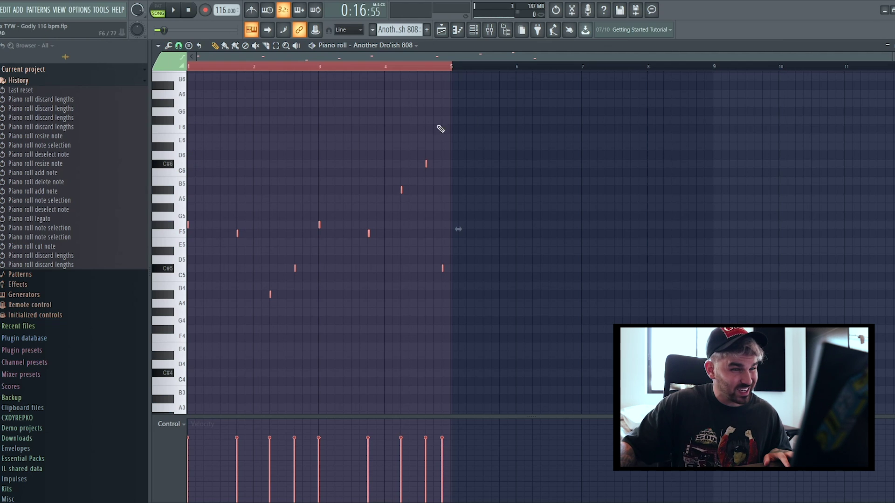
key("ctrl+d")
scroll(457, 78, "up", 1)
key("ctrl+a")
scroll(456, 66, "up", 1)
key("ctrl+b")
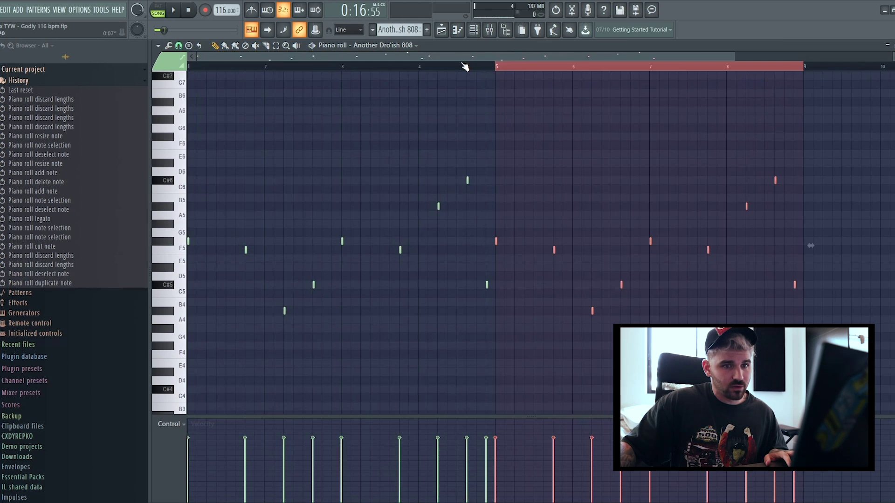
- Apply quick legato to both phrases up to a temporary G#5 note placed at bar 9, then delete that note and clear the selection
left_click(584, 153)
left_click_drag(827, 233, 827, 225)
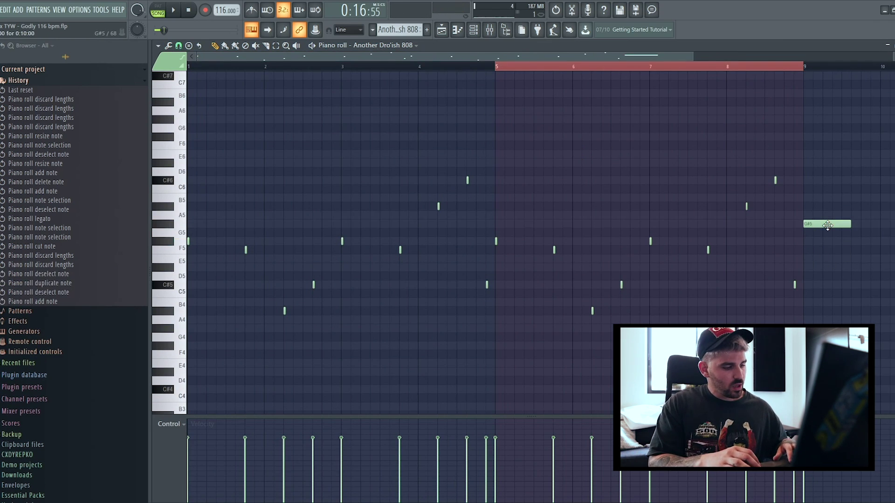
key("ctrl+l")
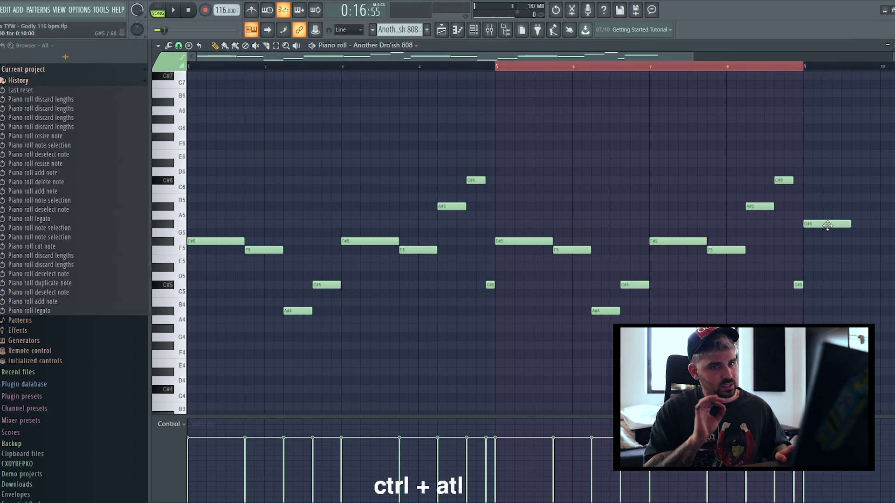
key("ctrl+a")
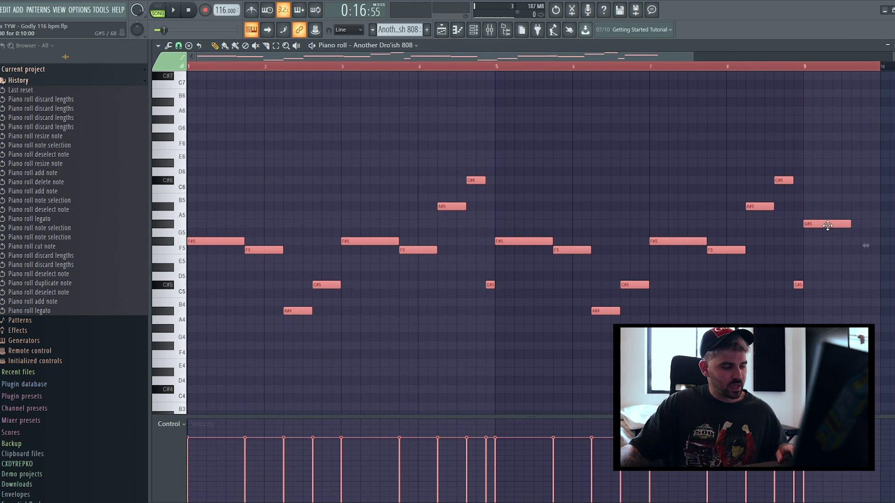
right_click(828, 225)
key("ctrl+d")
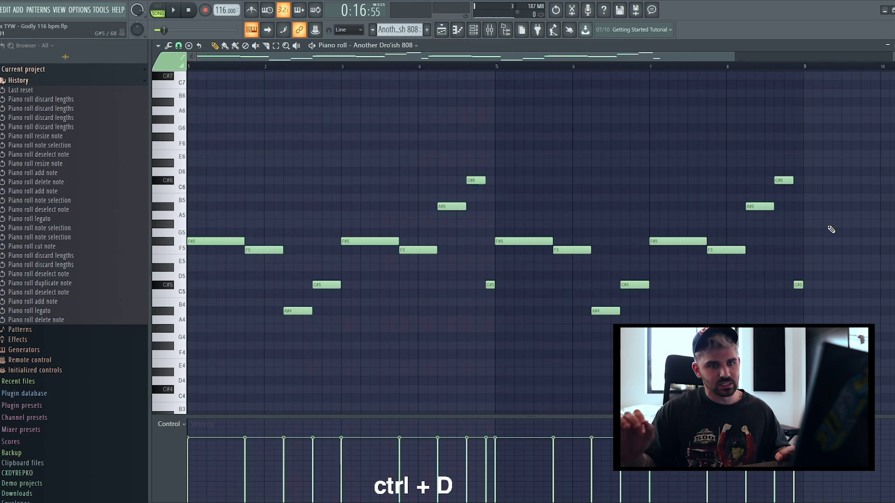
- Duplicate the second phrase to bars 9 and 13, duplicate all the notes again to fill 32 bars, and deselect them
scroll(802, 234, "down", 2)
left_click_drag(769, 410, 422, 74)
key("ctrl+b")
key("ctrl+b")
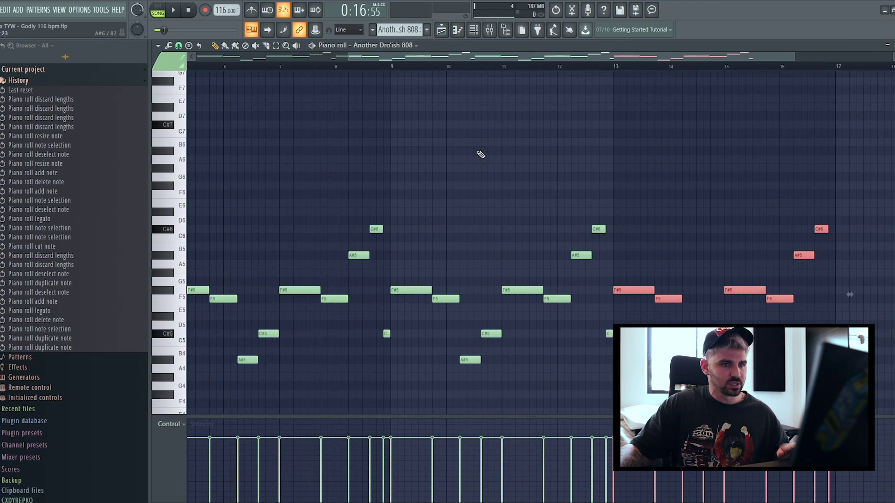
key("ctrl+a")
key("ctrl+b")
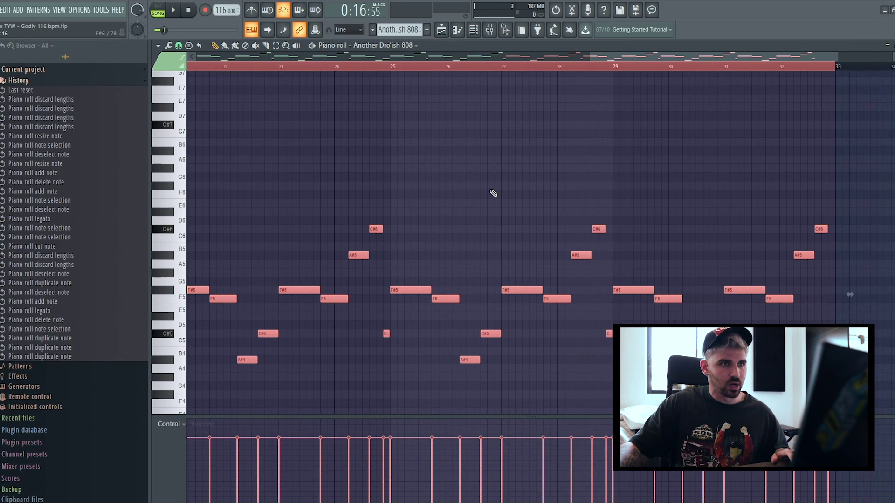
key("ctrl+d")
- Select the F#5, F5, A#5 and C#6 notes in bars 19 and 20 individually
scroll(500, 72, "down", 2)
left_click(525, 290, "ctrl")
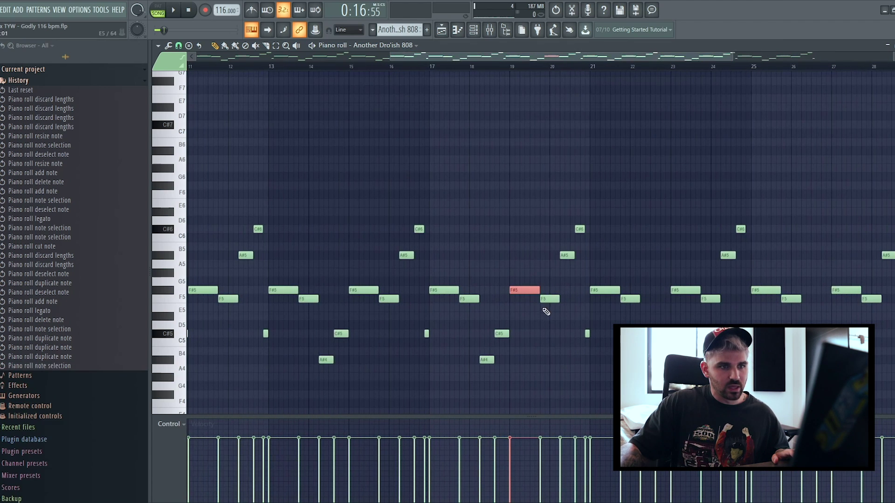
left_click(550, 299, "ctrl")
left_click(567, 255, "ctrl")
left_click(579, 229, "ctrl")
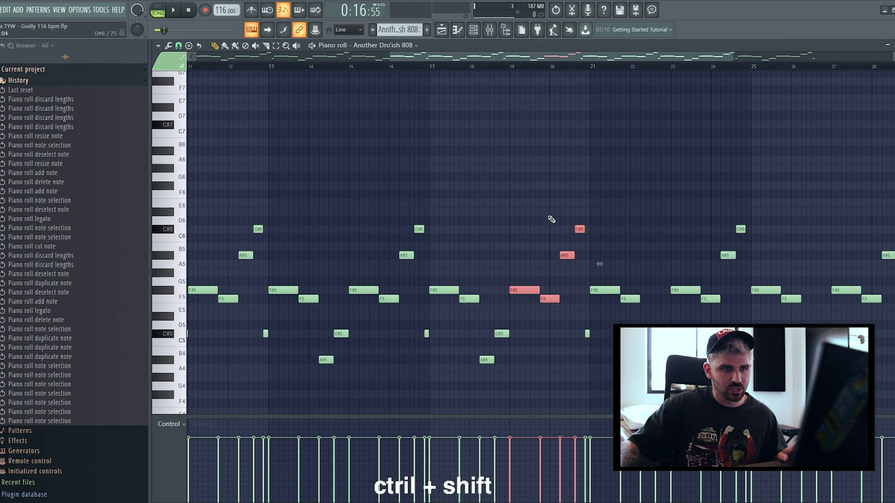
- Add the F#5 and F5 notes of bar 17 to the selection, and transpose the selected notes up an octave and back down
left_click(443, 290, "ctrl+shift")
left_click(469, 298, "ctrl+shift")
key("ctrl+Up")
key("ctrl+Down")
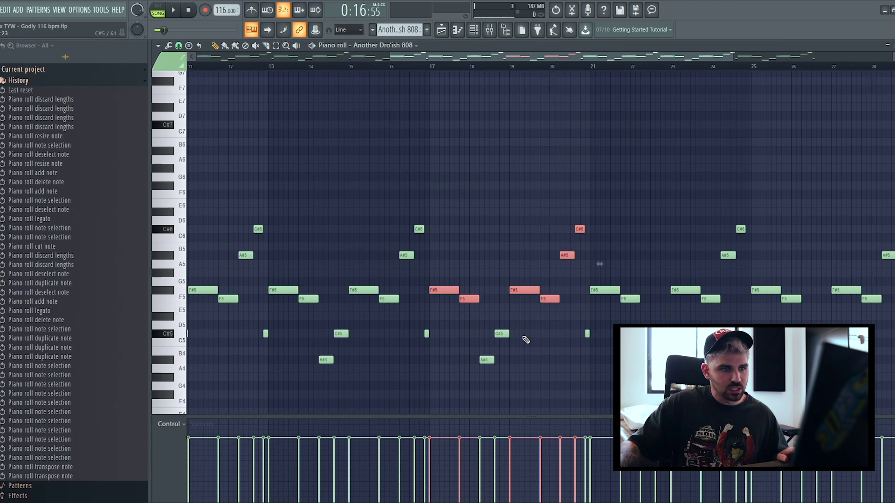
key("ctrl+d")
- Select all the A#4 notes across the pattern and transpose them up an octave and back down
scroll(533, 95, "down", 2)
scroll(468, 71, "up", 1)
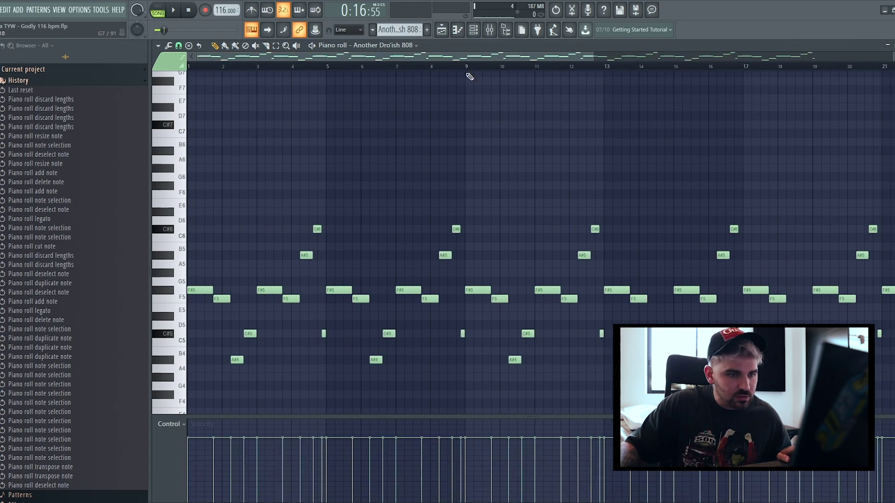
scroll(344, 66, "down", 2)
scroll(605, 95, "down", 2)
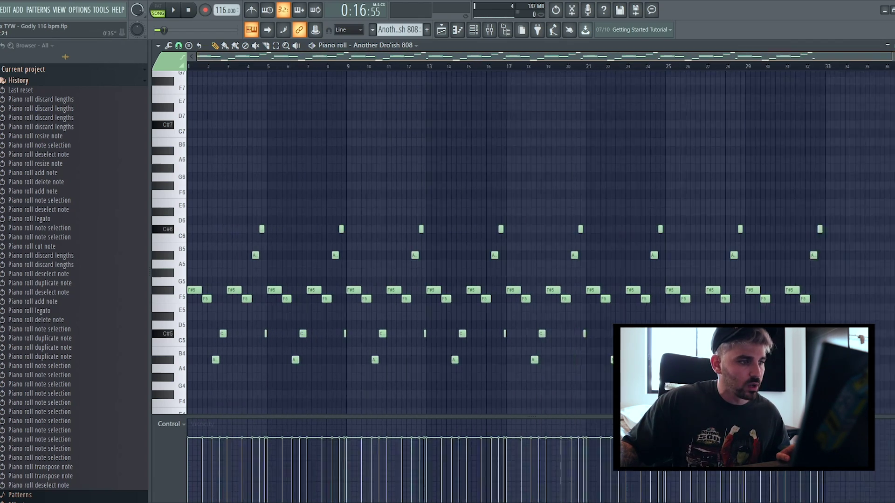
left_click_drag(792, 406, 198, 339)
scroll(290, 65, "up", 1)
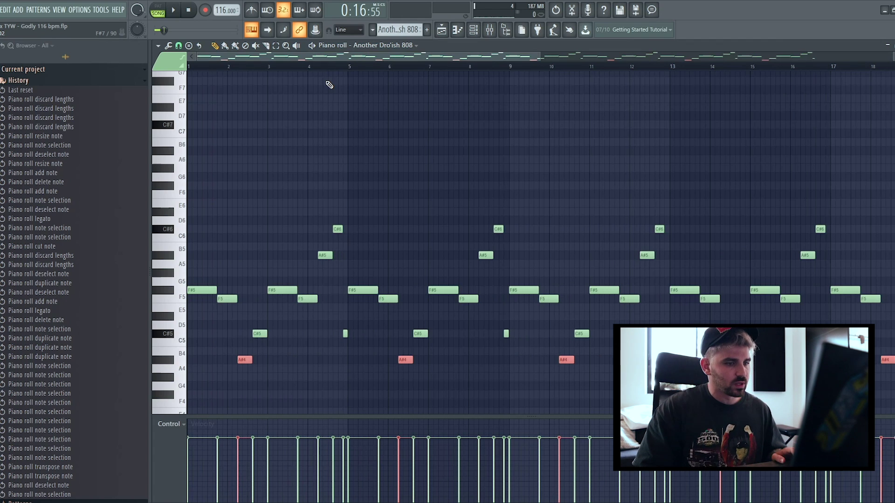
key("ctrl+Up")
key("ctrl+Down")
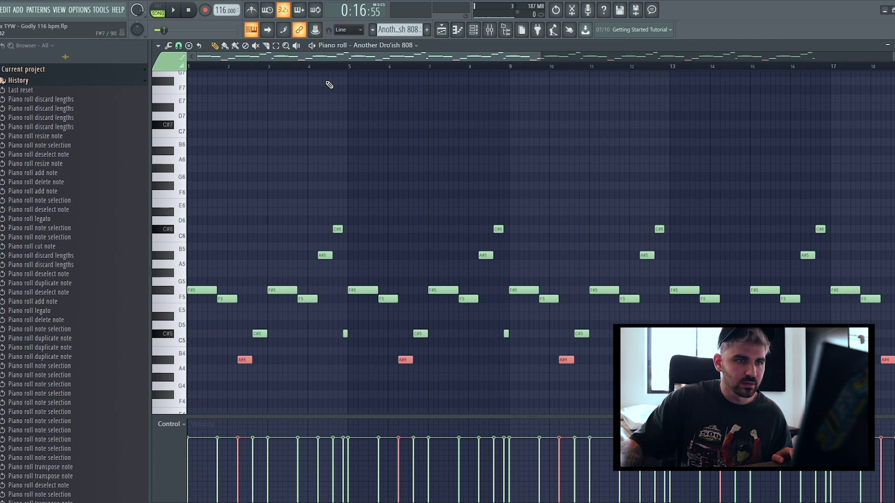